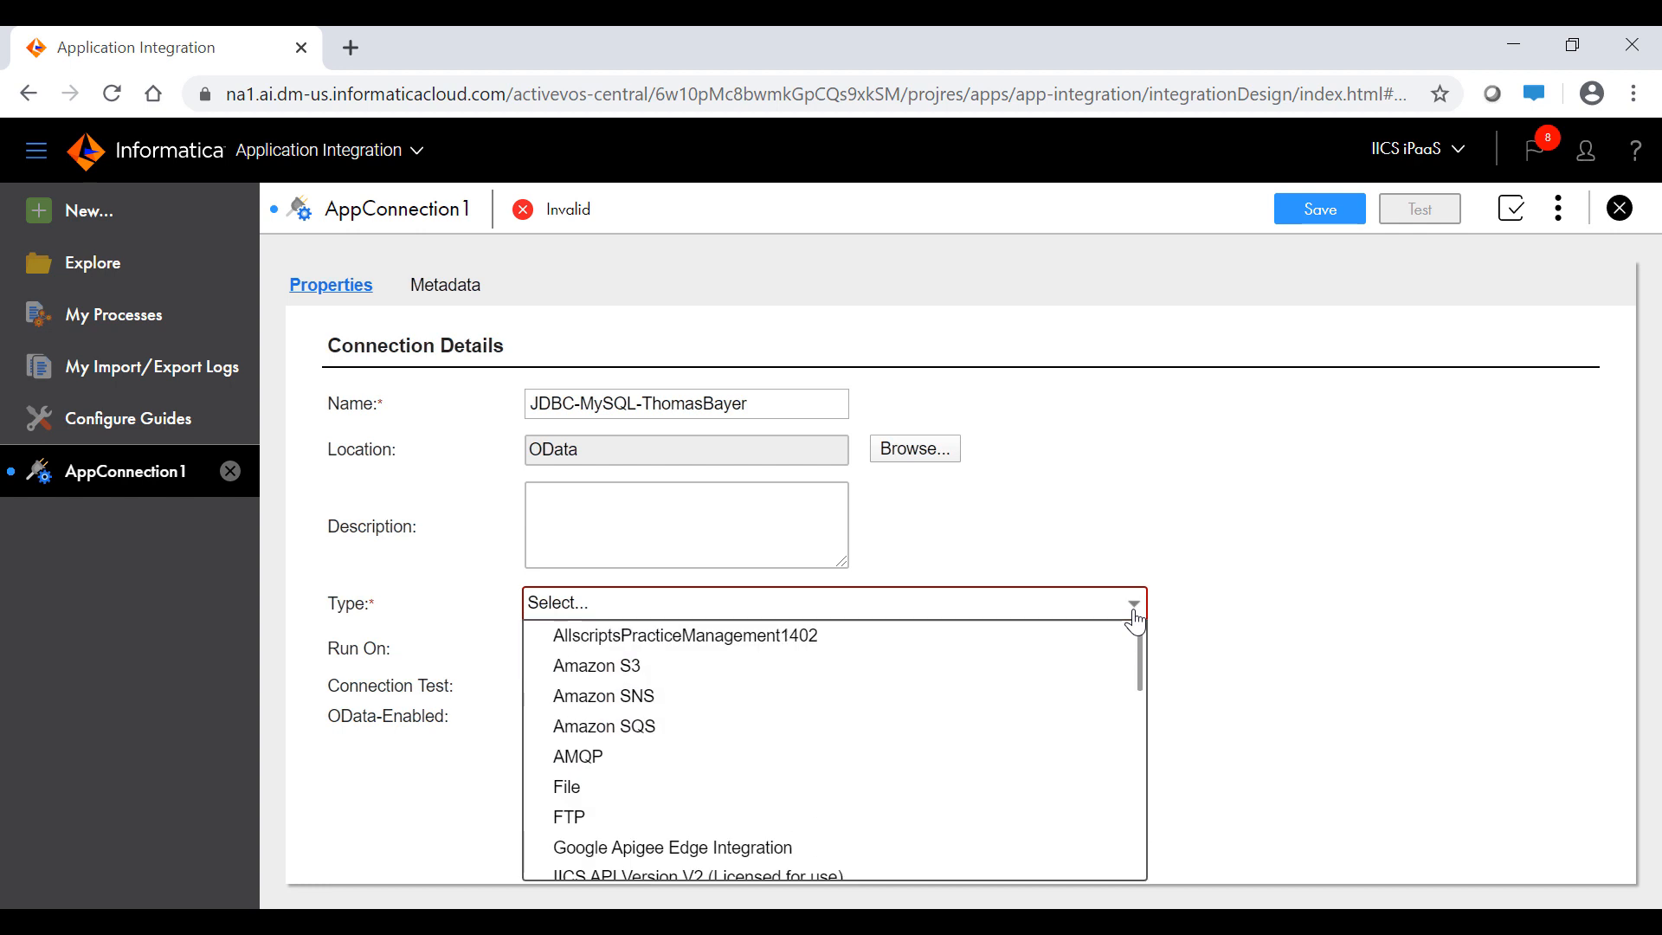
Set the connection type to JDBC Generic Cloud Adapter and choose the agent group bs3e1cdb1z to run it on
left_click_drag(1144, 665, 1142, 729)
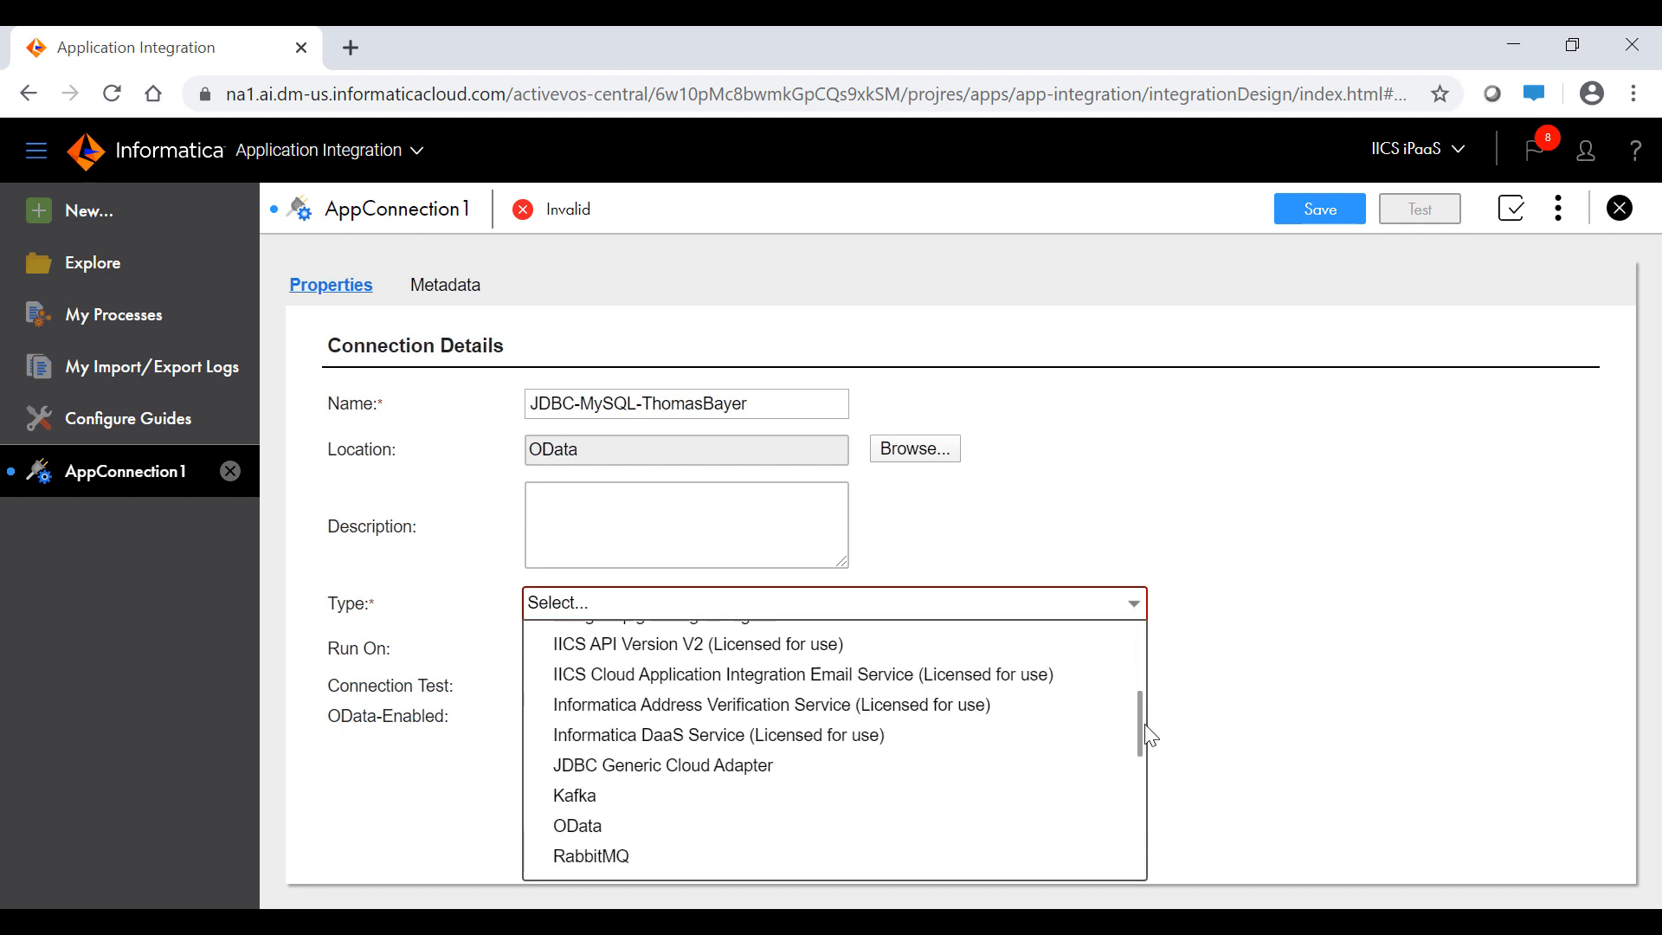
left_click(767, 765)
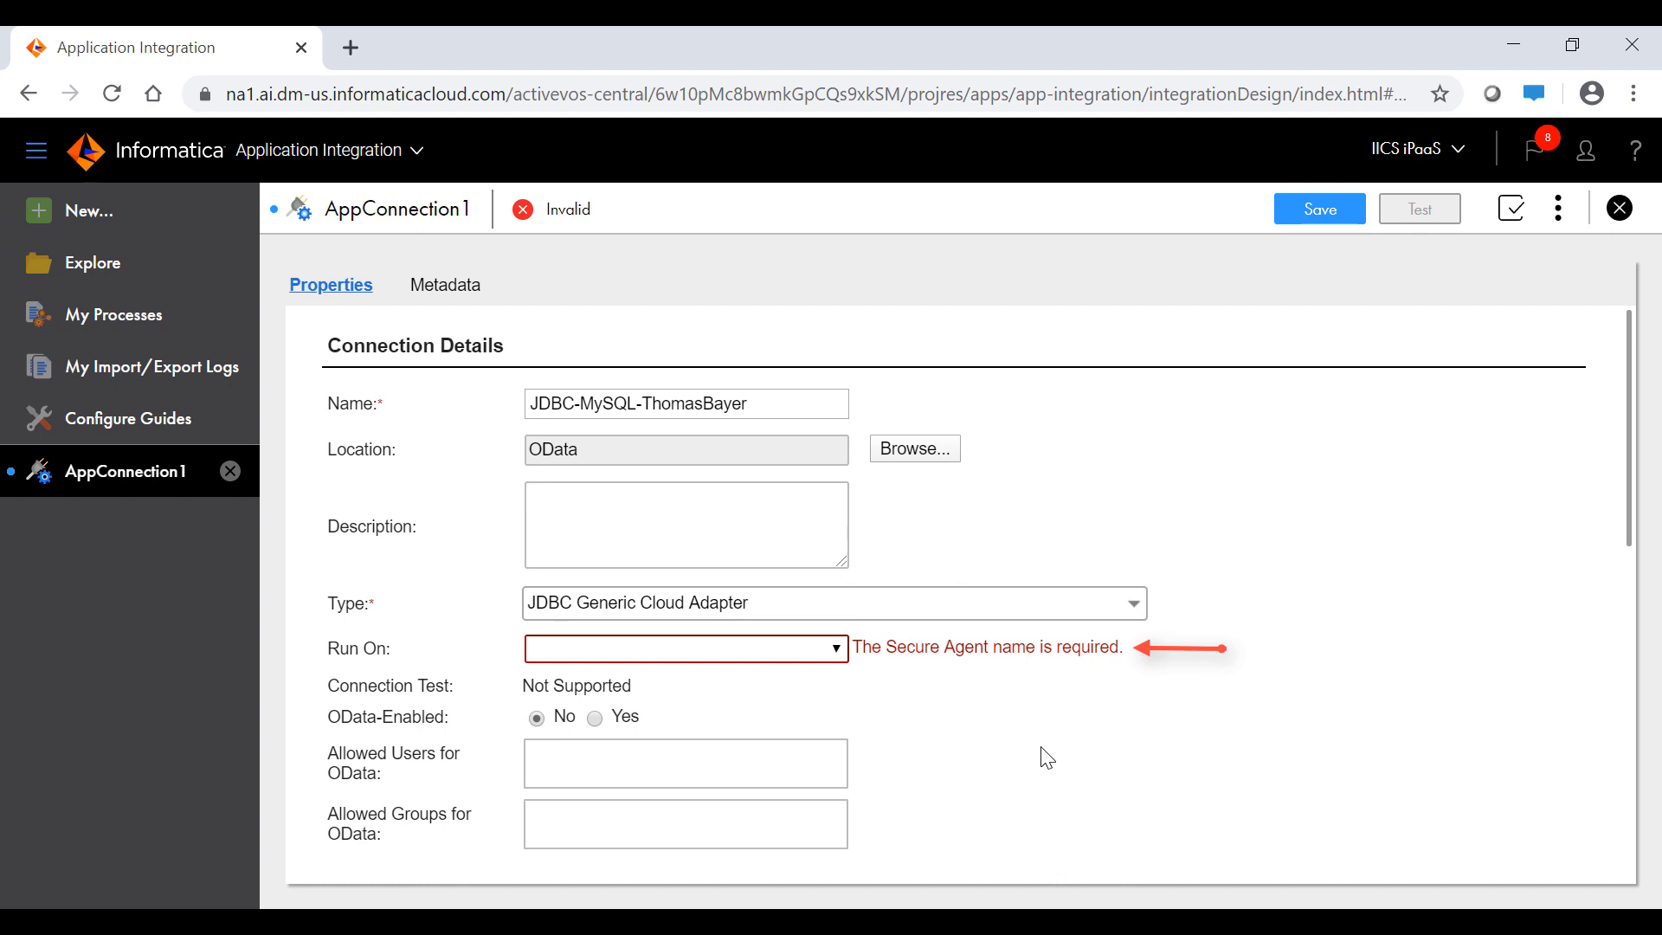
left_click(838, 651)
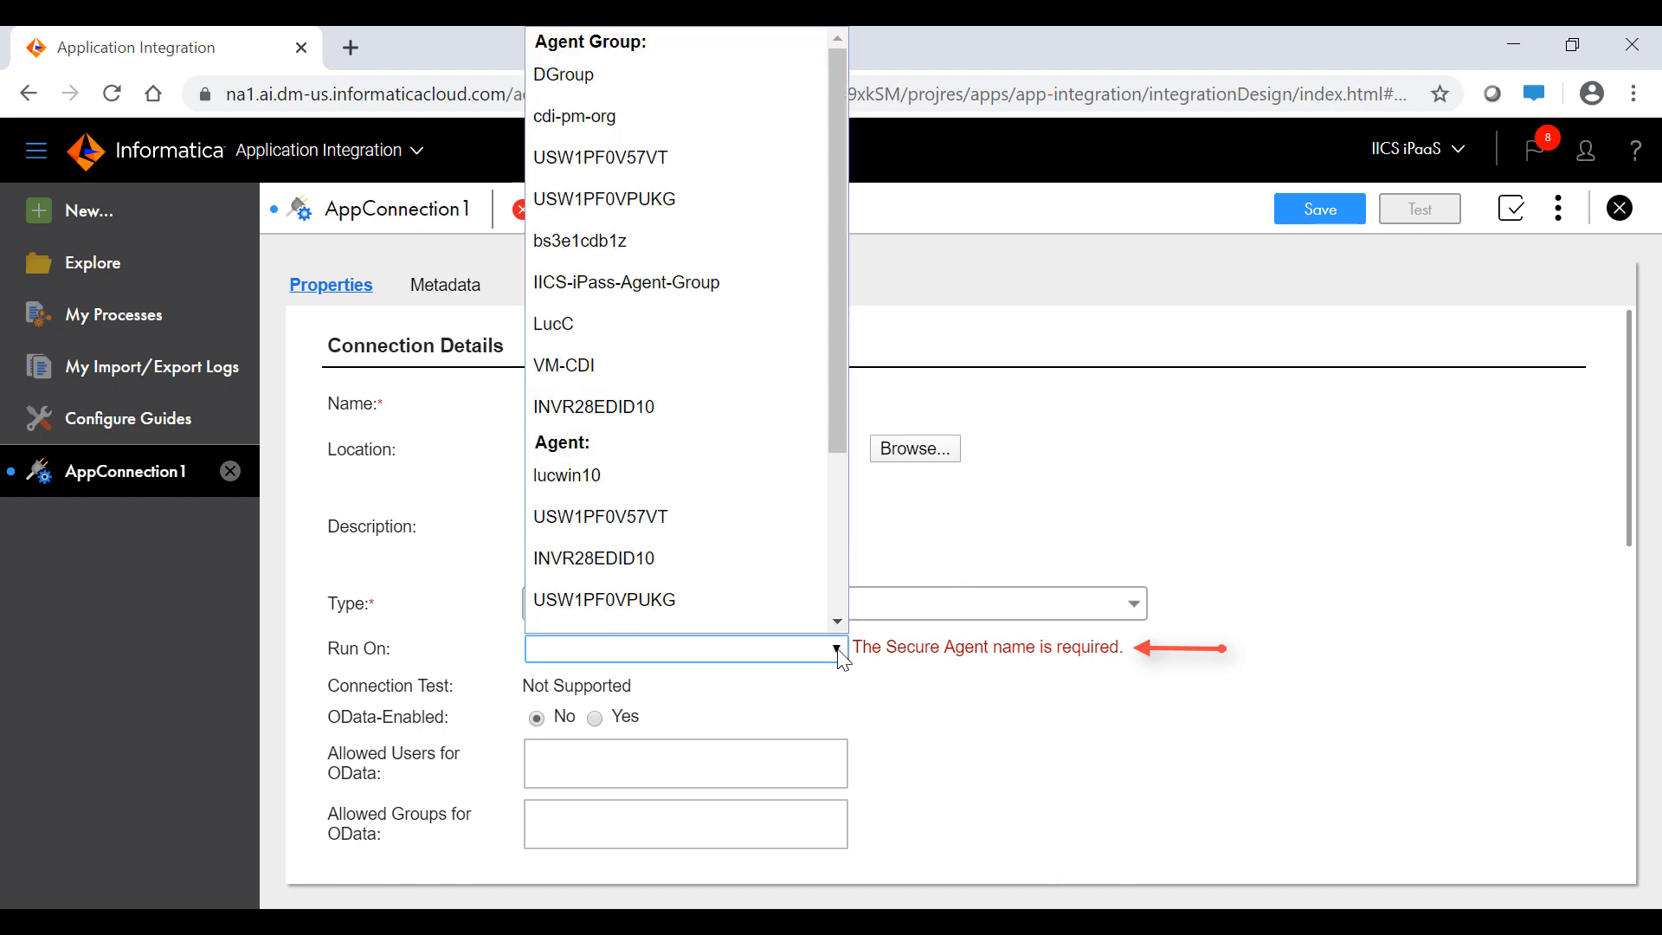
left_click(710, 245)
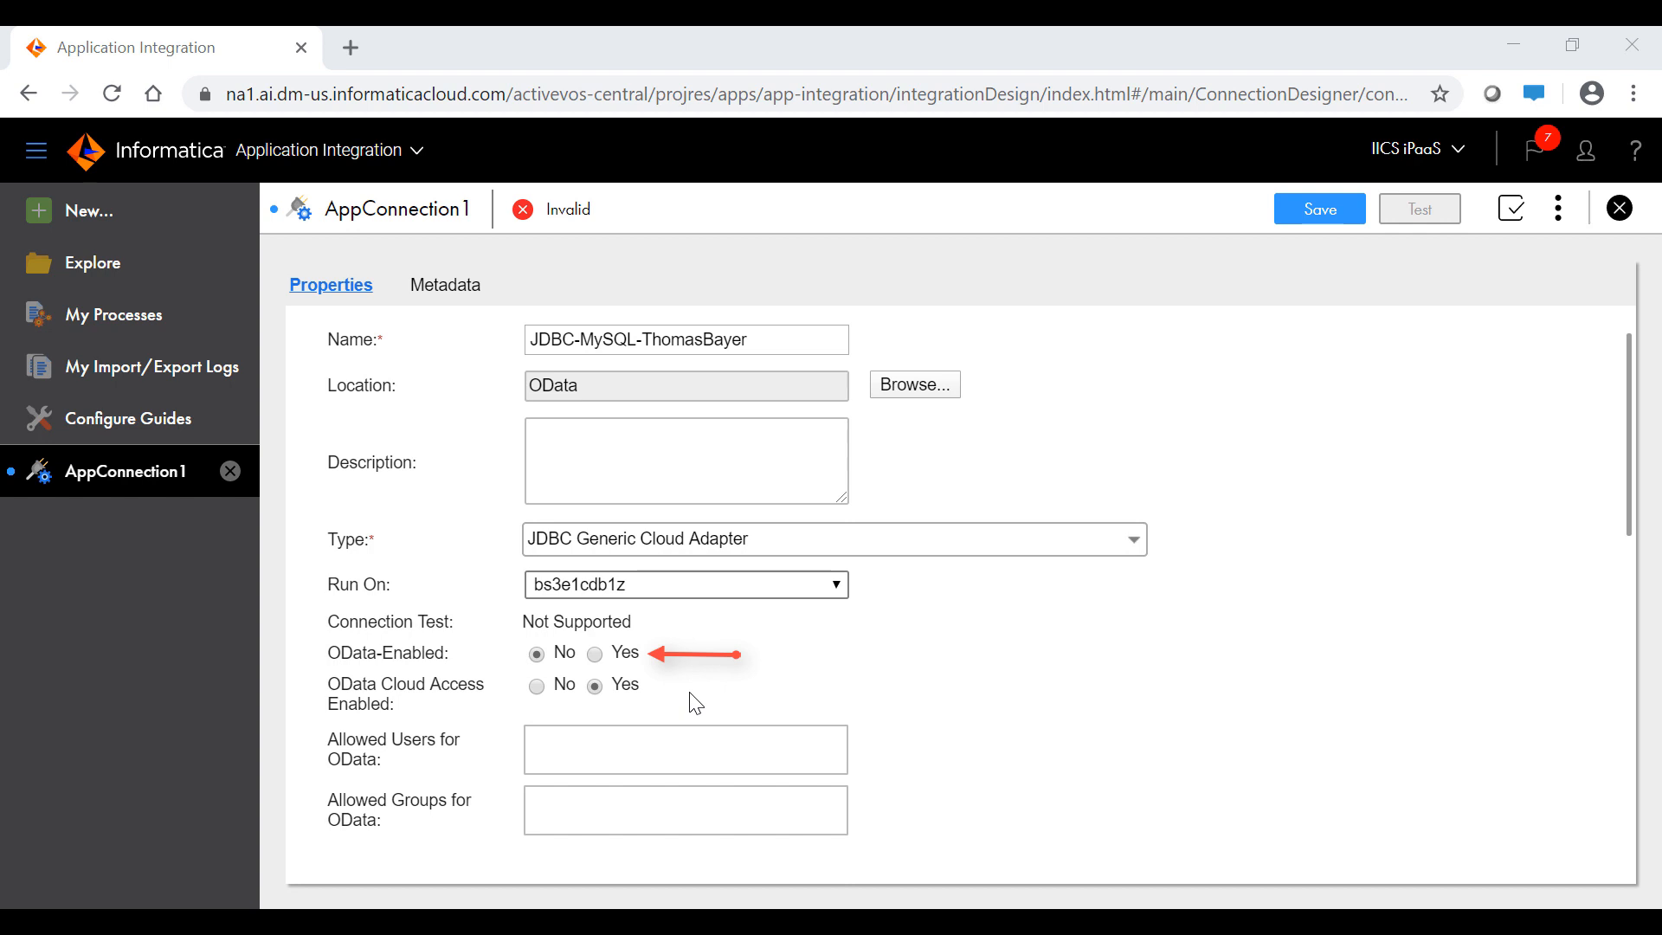
Enable OData for the JDBC-MySQL-ThomasBayer connection and save it
left_click(597, 656)
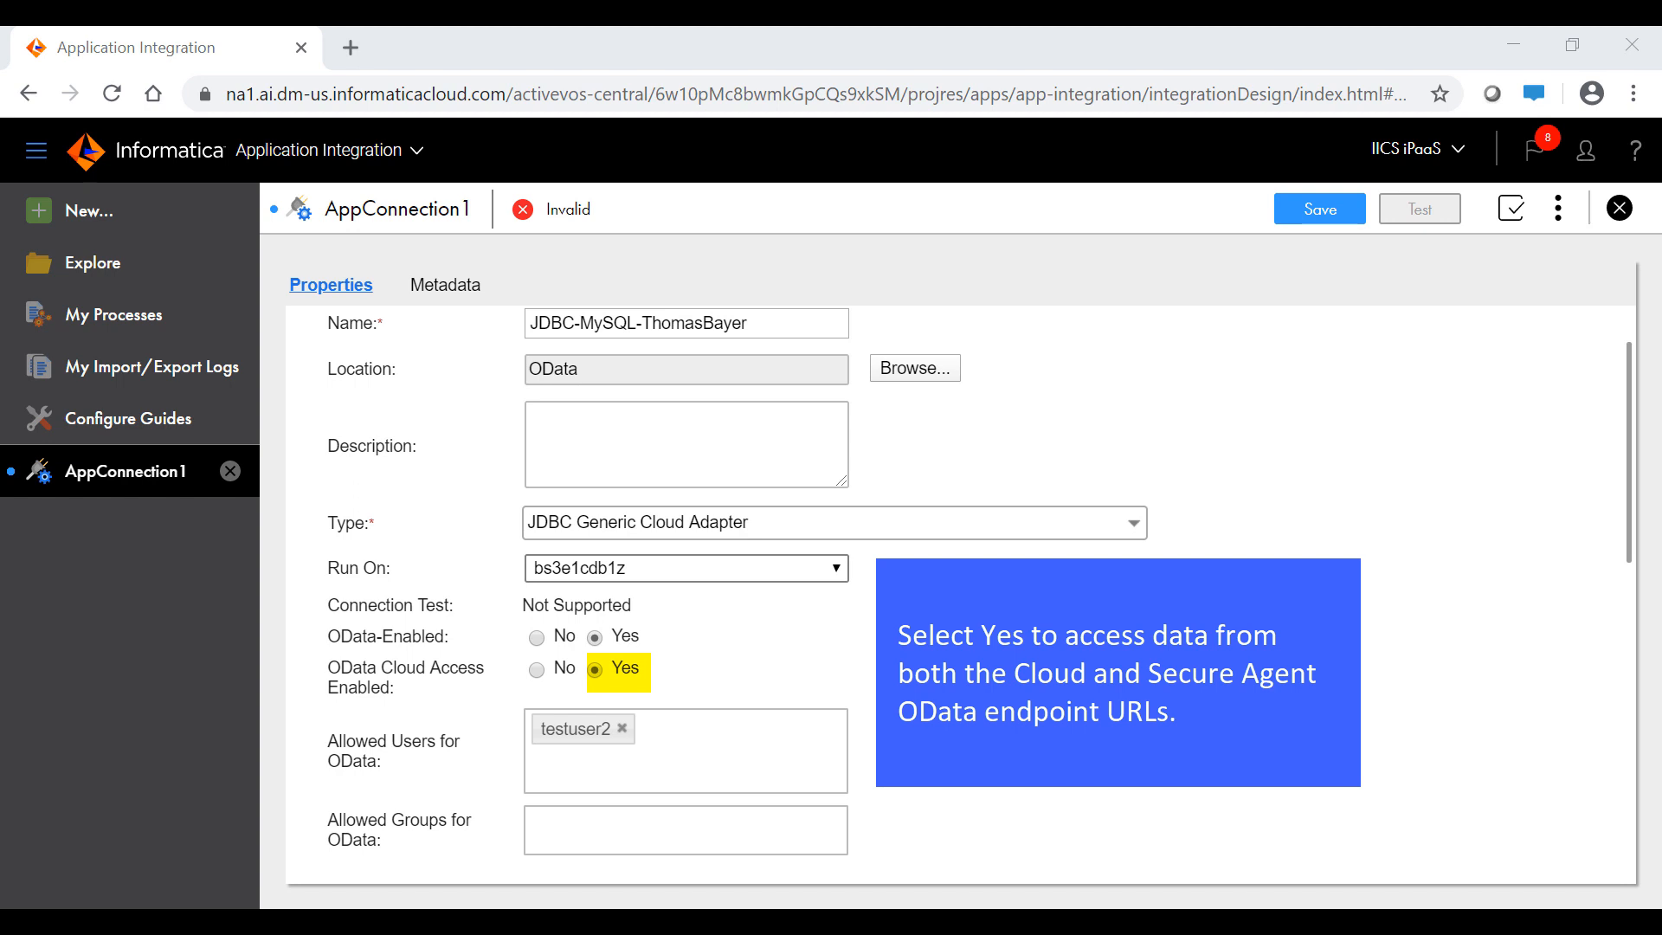
left_click_drag(1627, 559, 1625, 803)
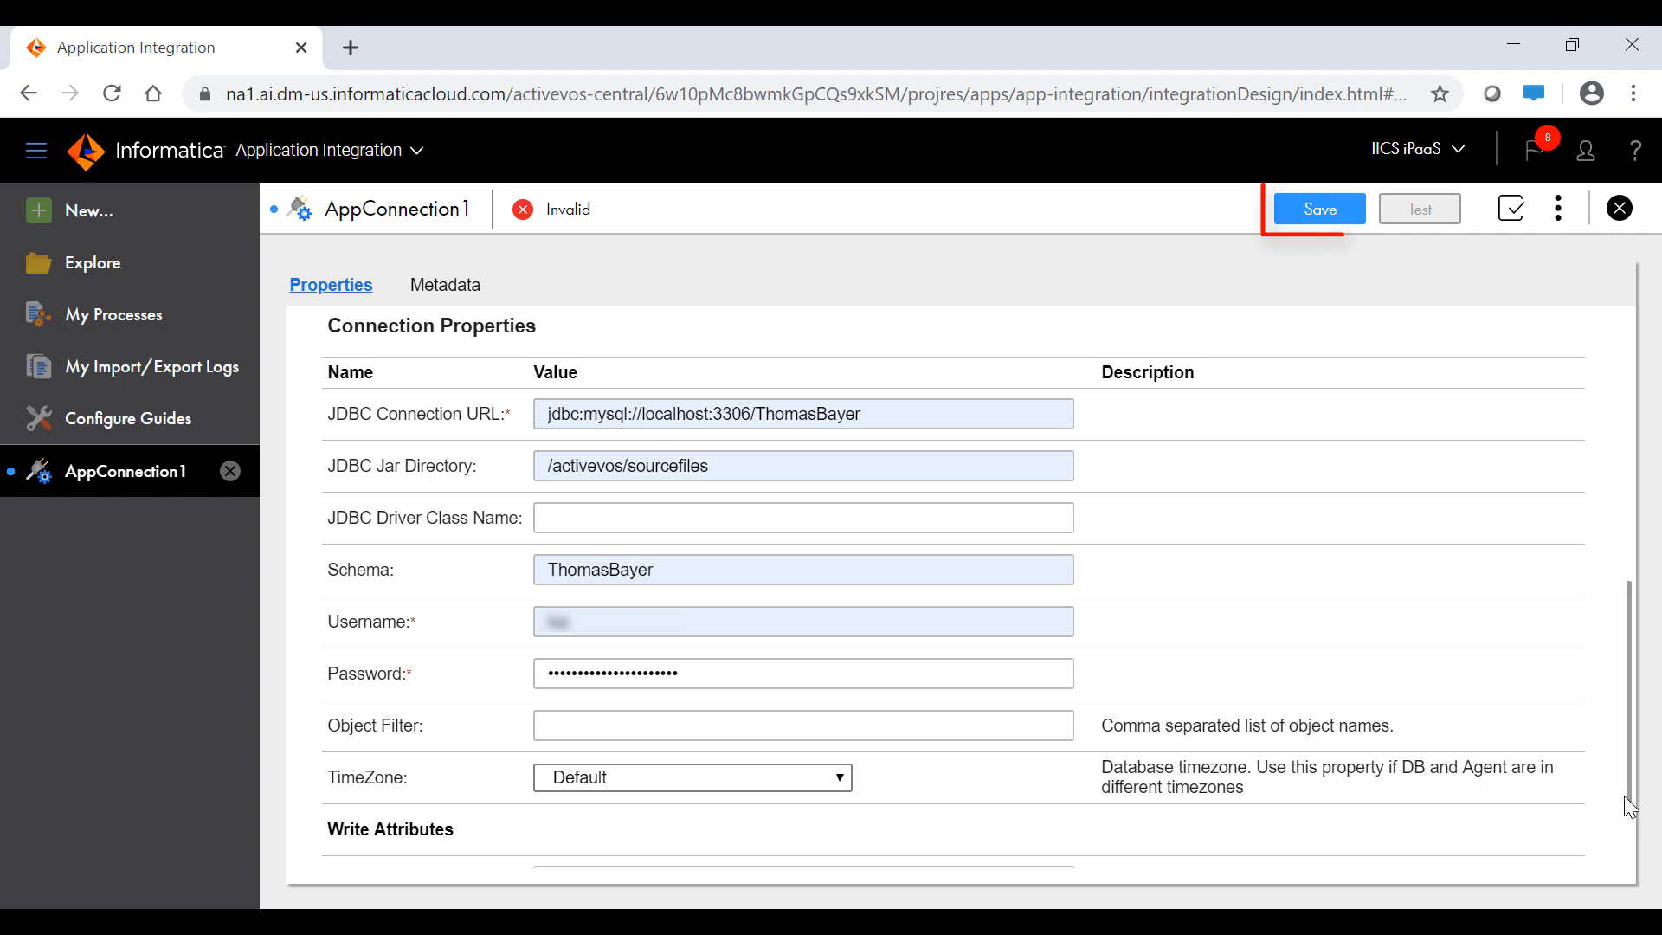
left_click(1339, 221)
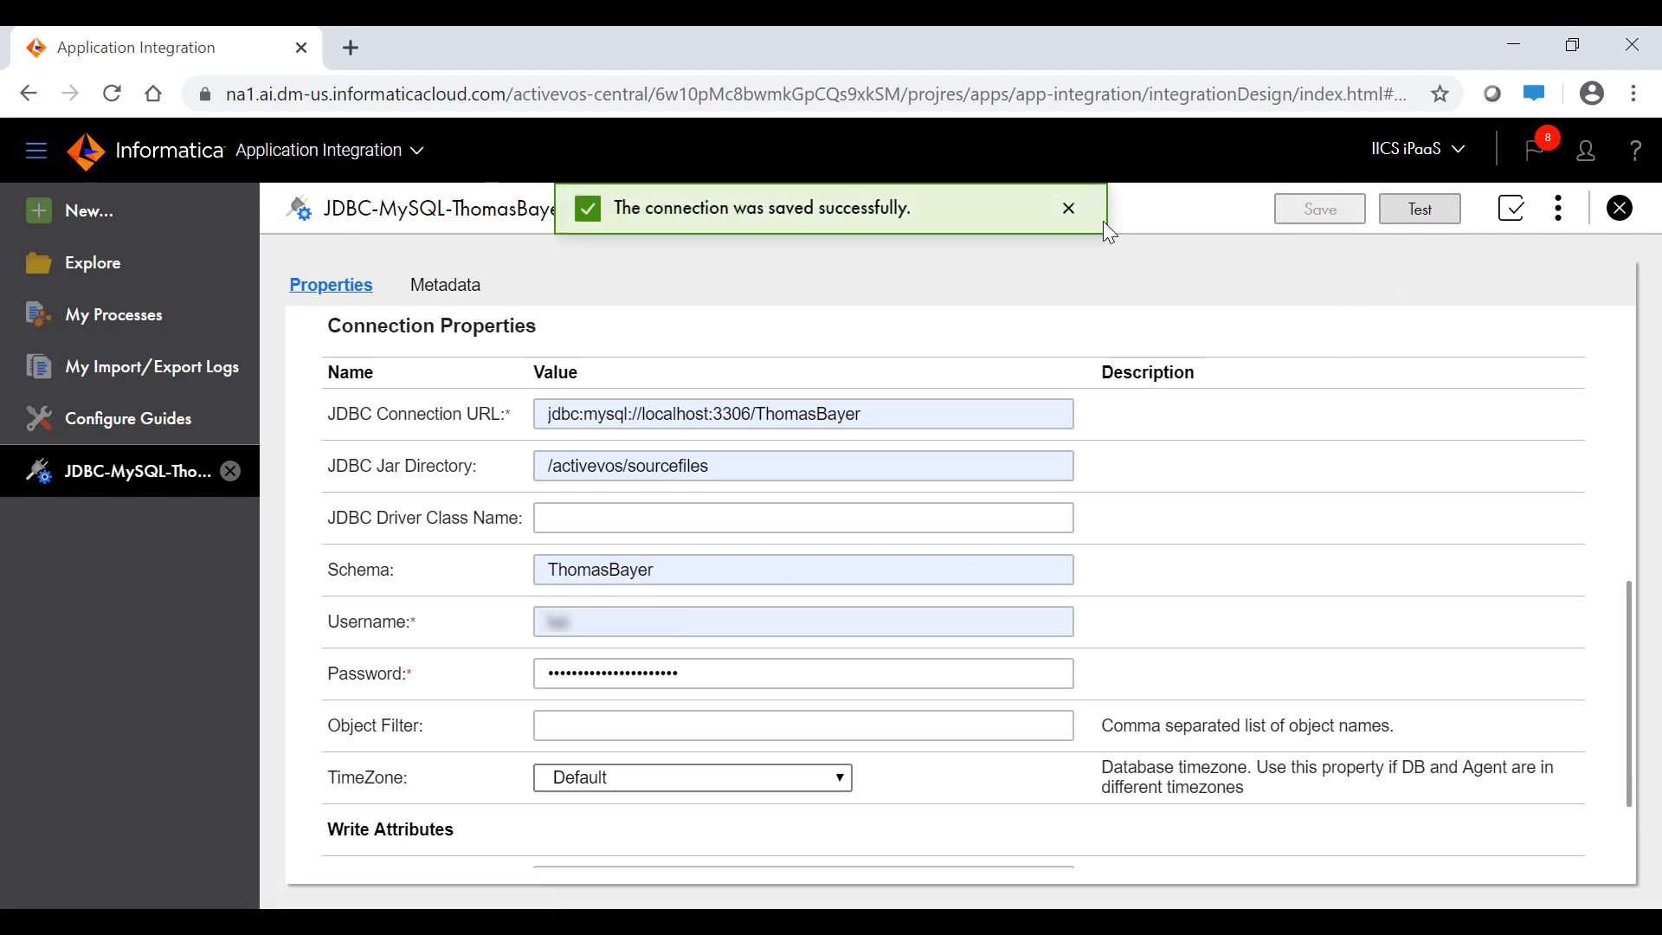
left_click(1068, 209)
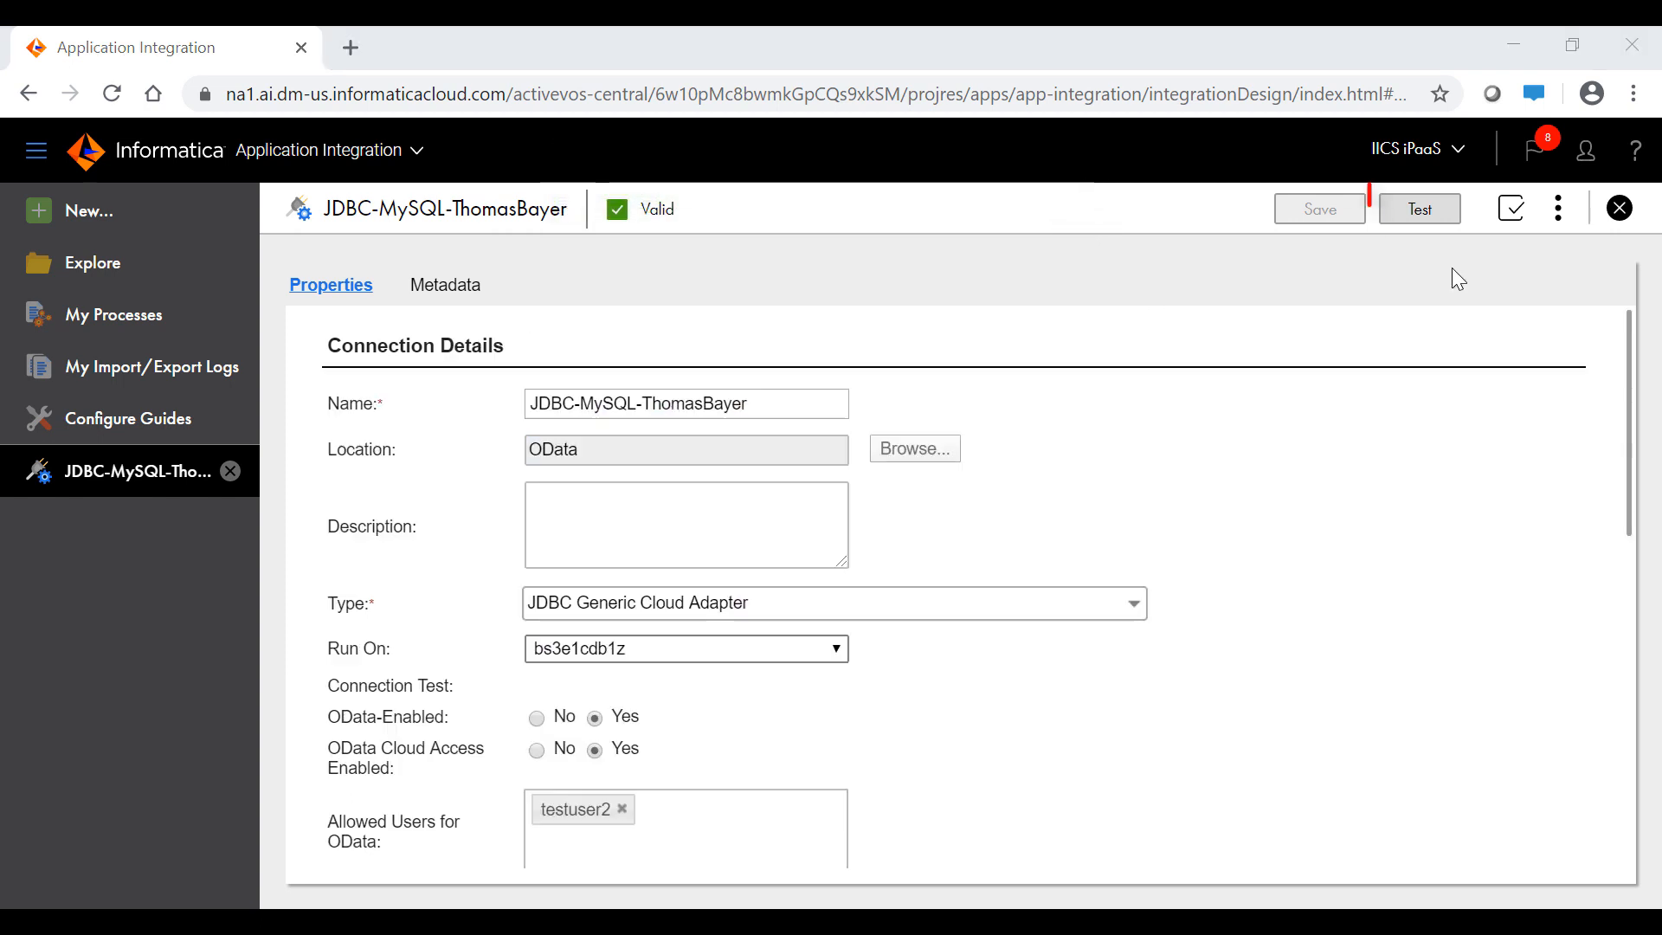
Test the JDBC-MySQL-ThomasBayer connection and publish it
left_click(1436, 206)
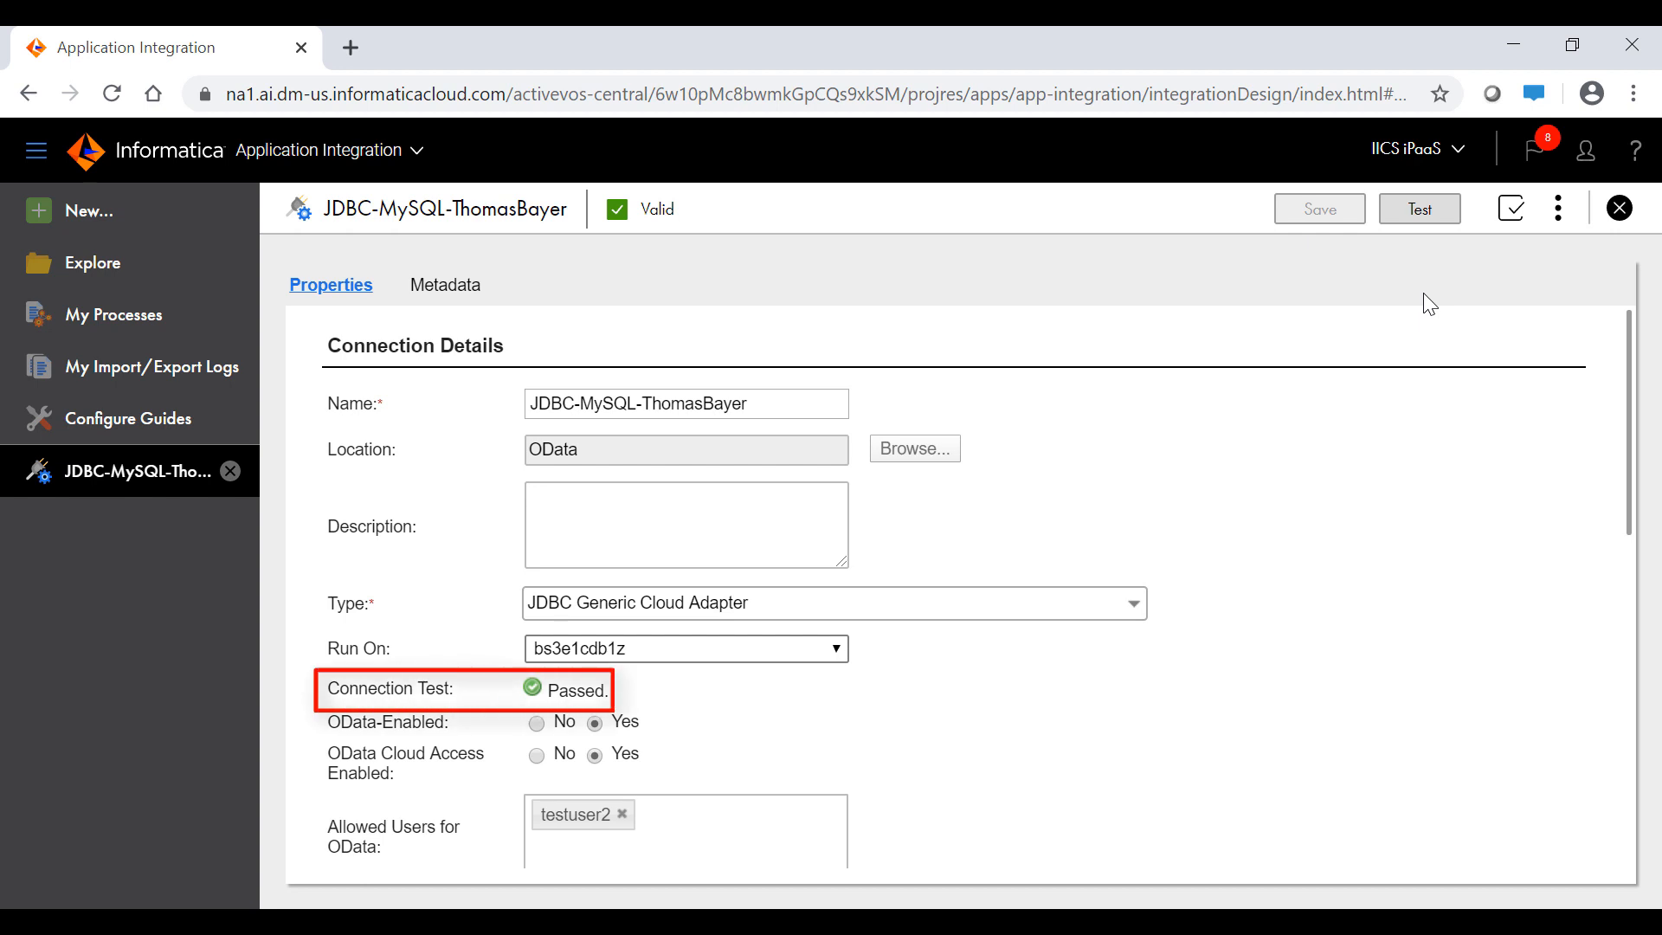
left_click(1565, 216)
left_click(1500, 281)
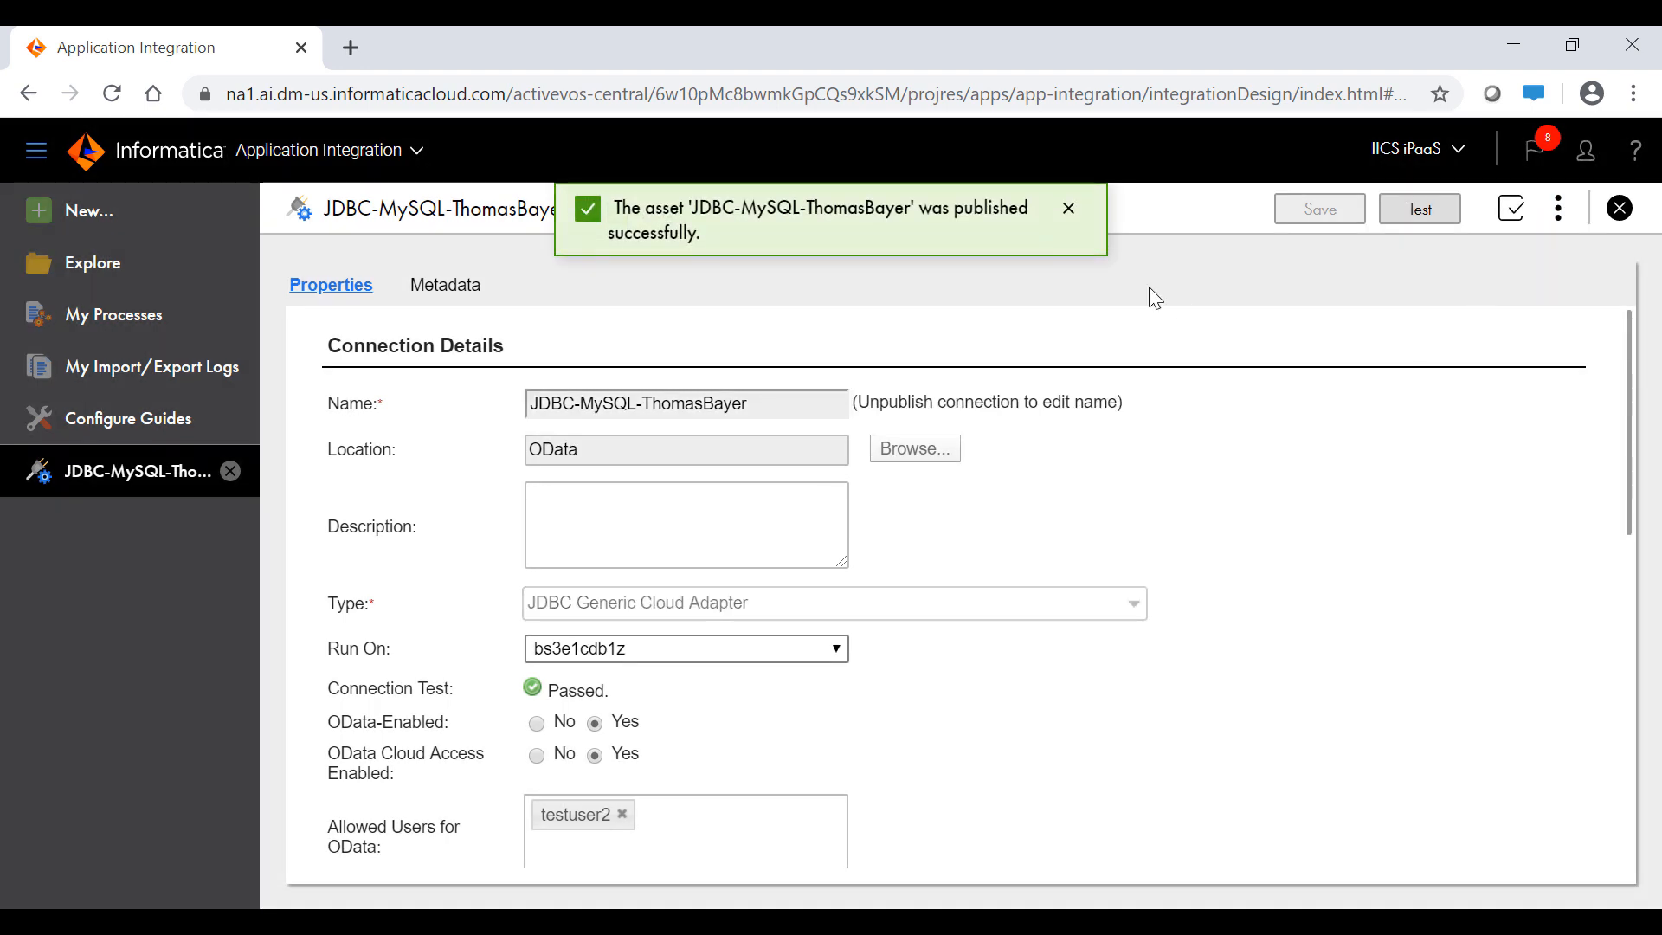
left_click(1068, 217)
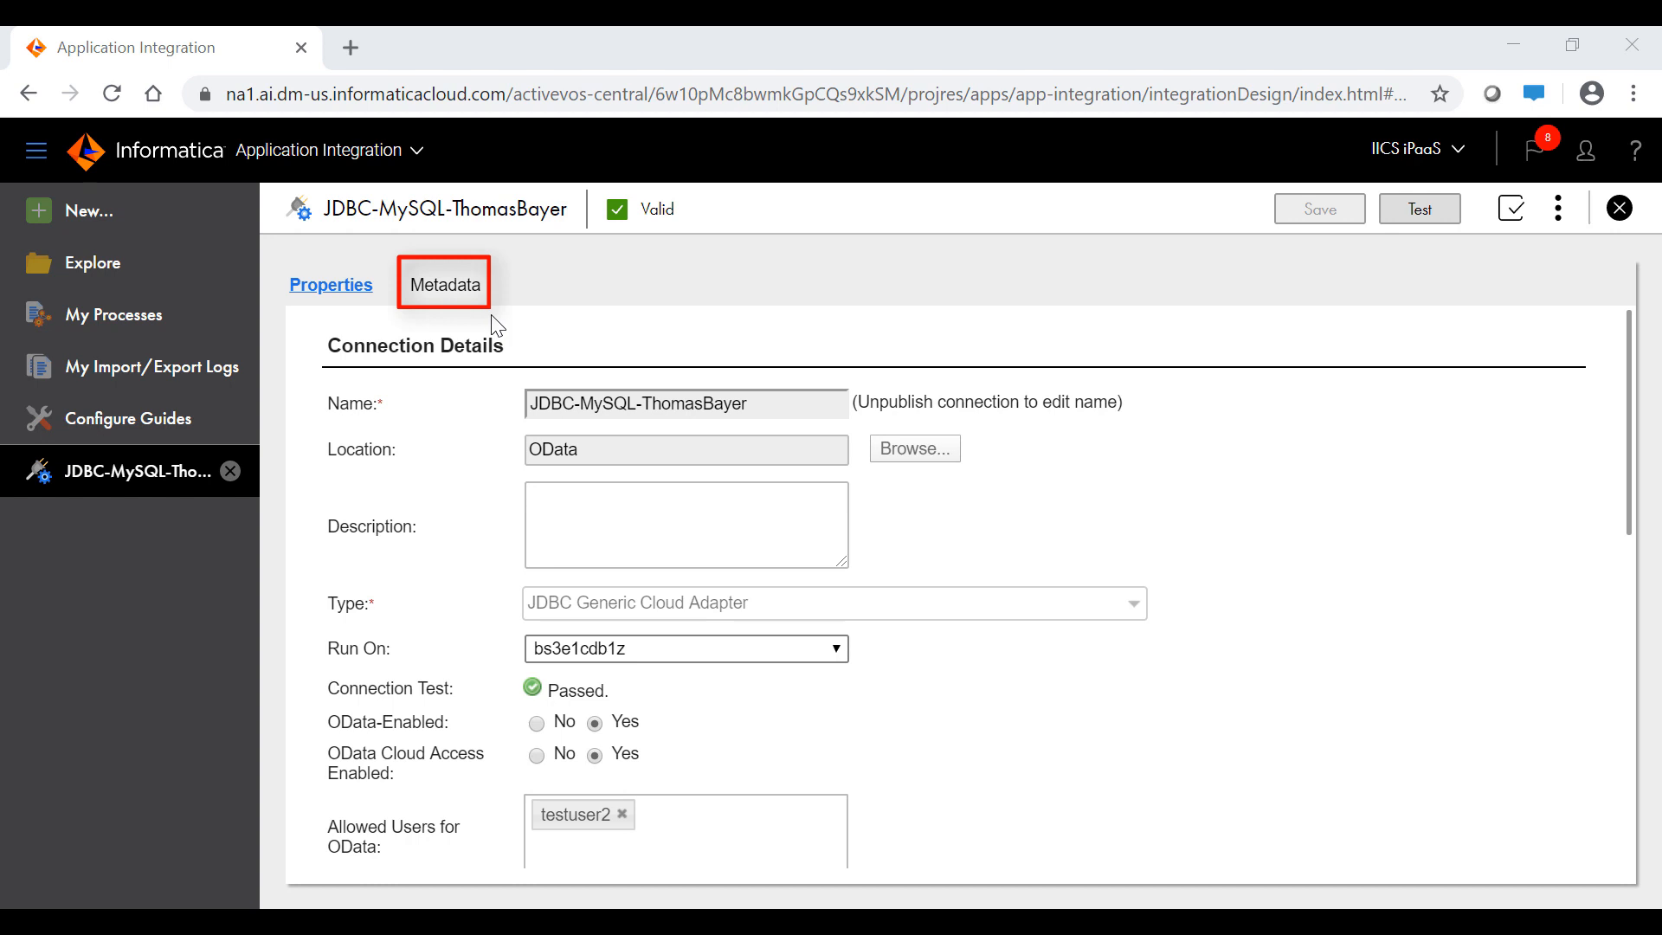
Examine the fields and preview data of the CUSTOMER and INVOICE objects in the connection's metadata
left_click(445, 288)
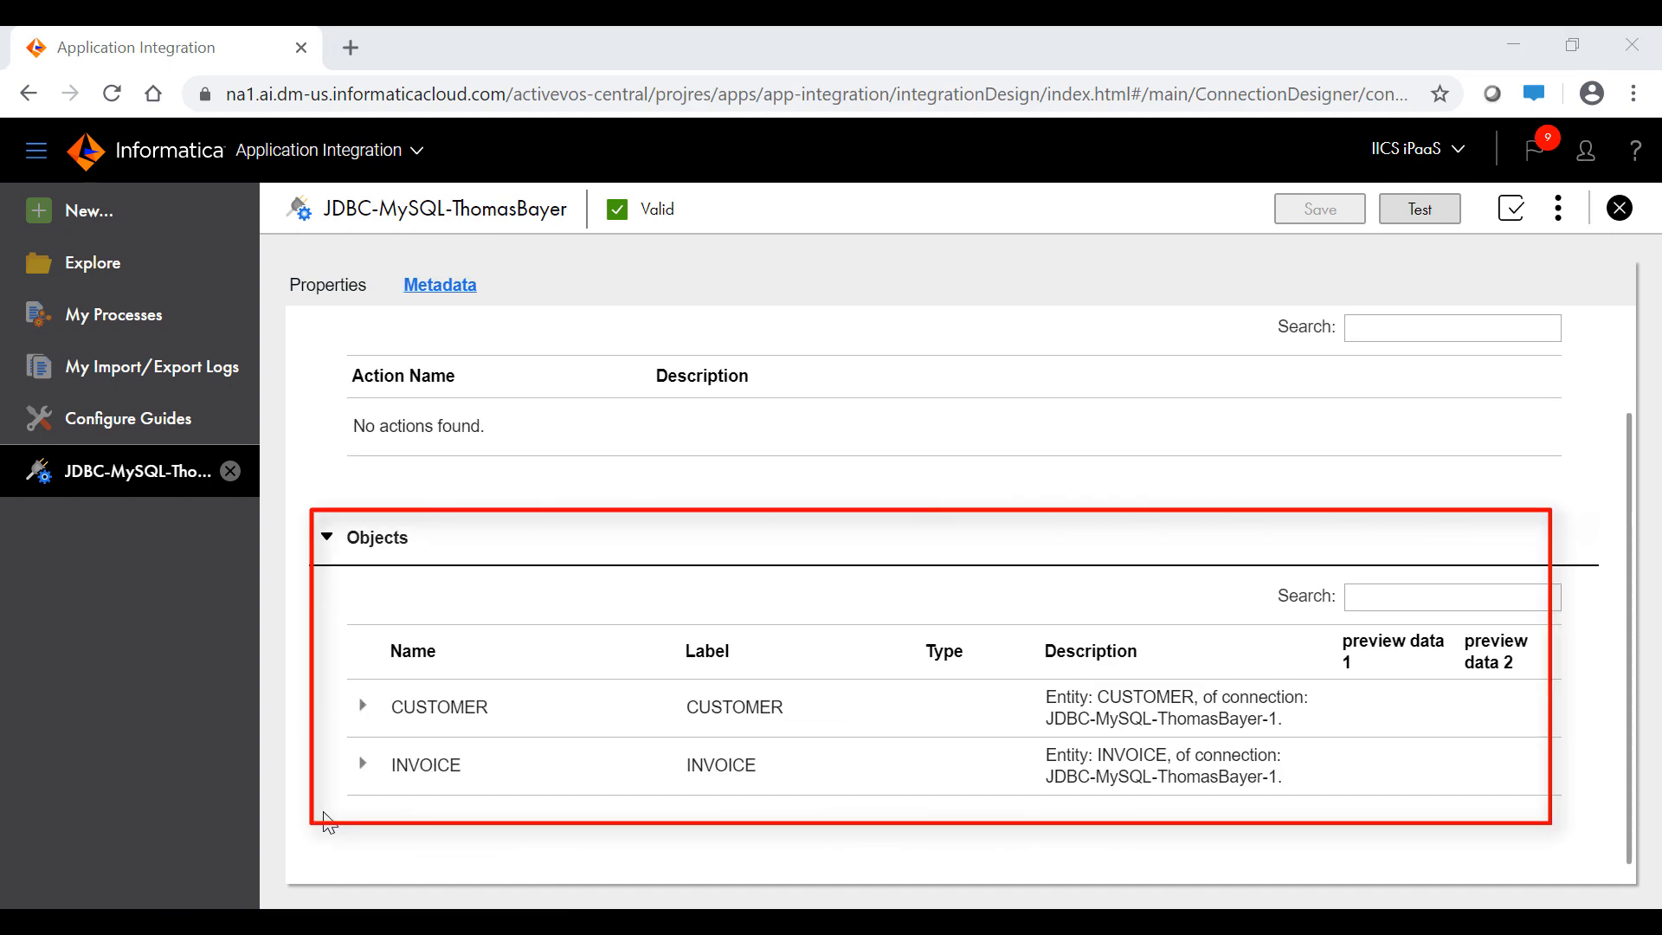
left_click(362, 705)
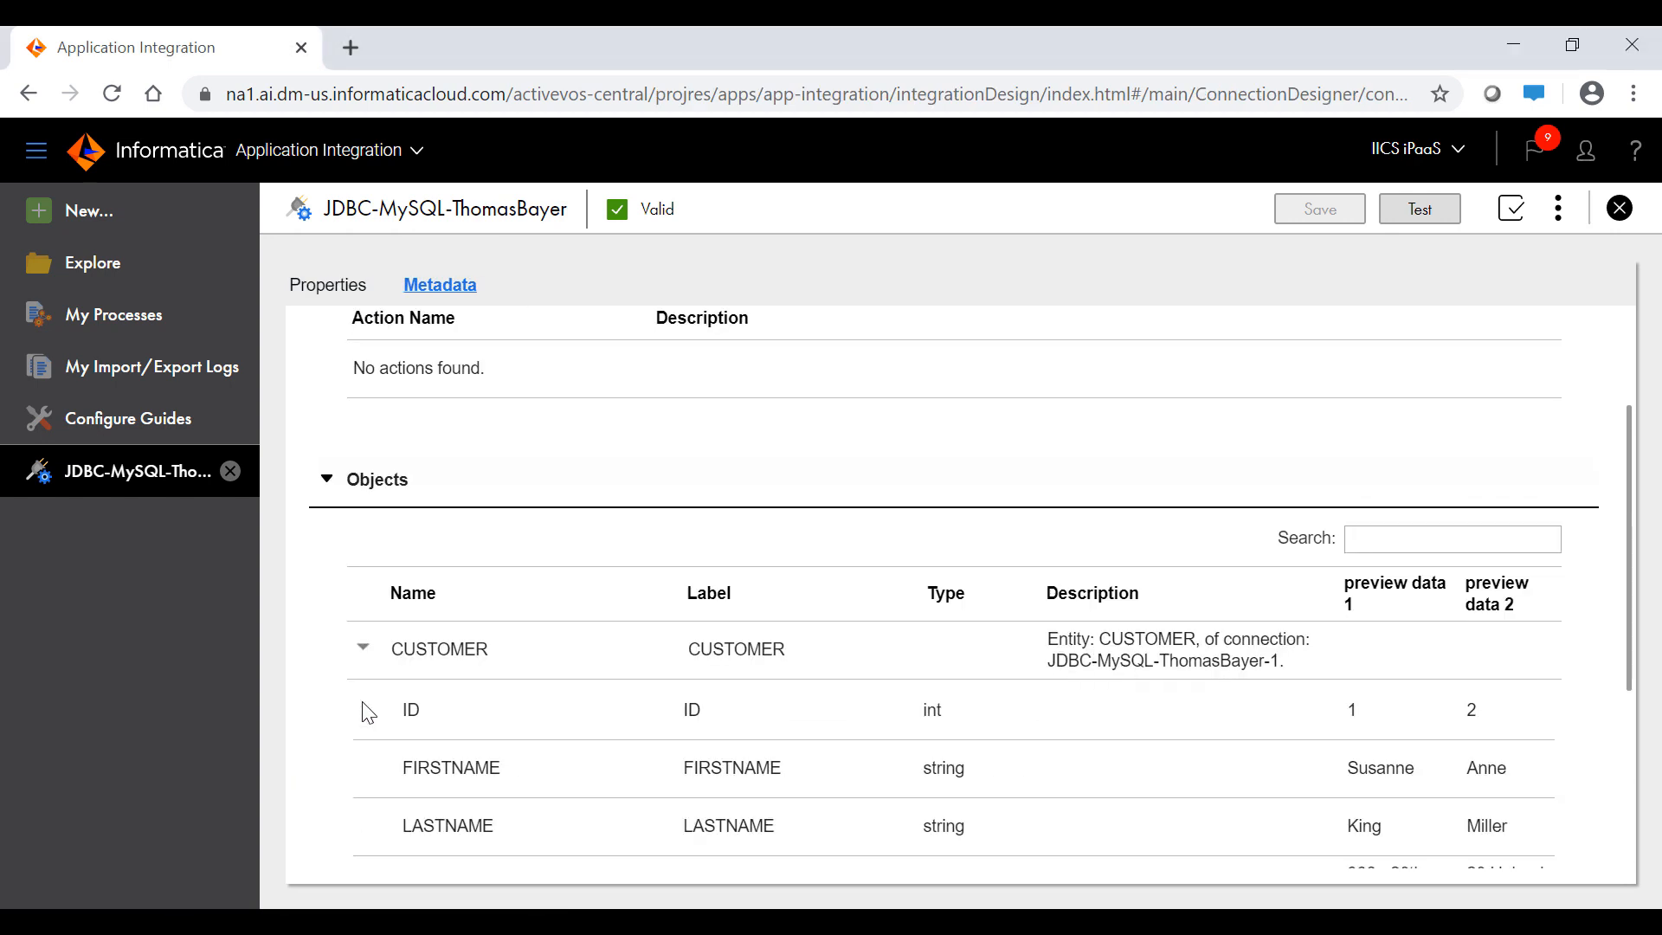
scroll(327, 764, "down", 4)
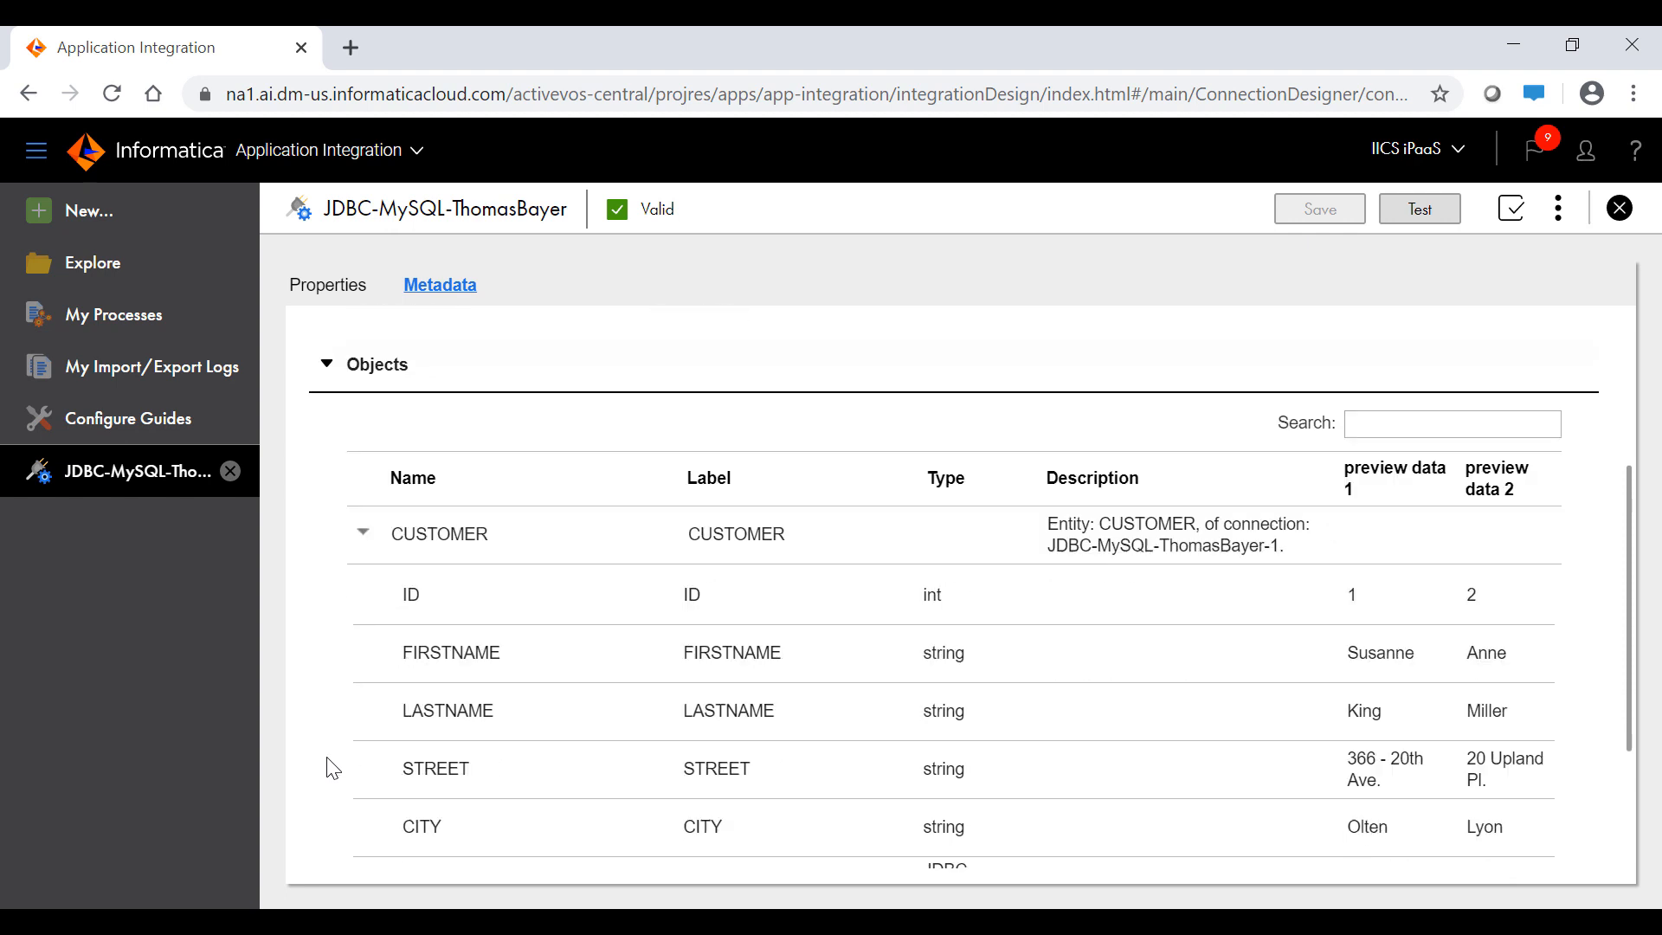
left_click(365, 768)
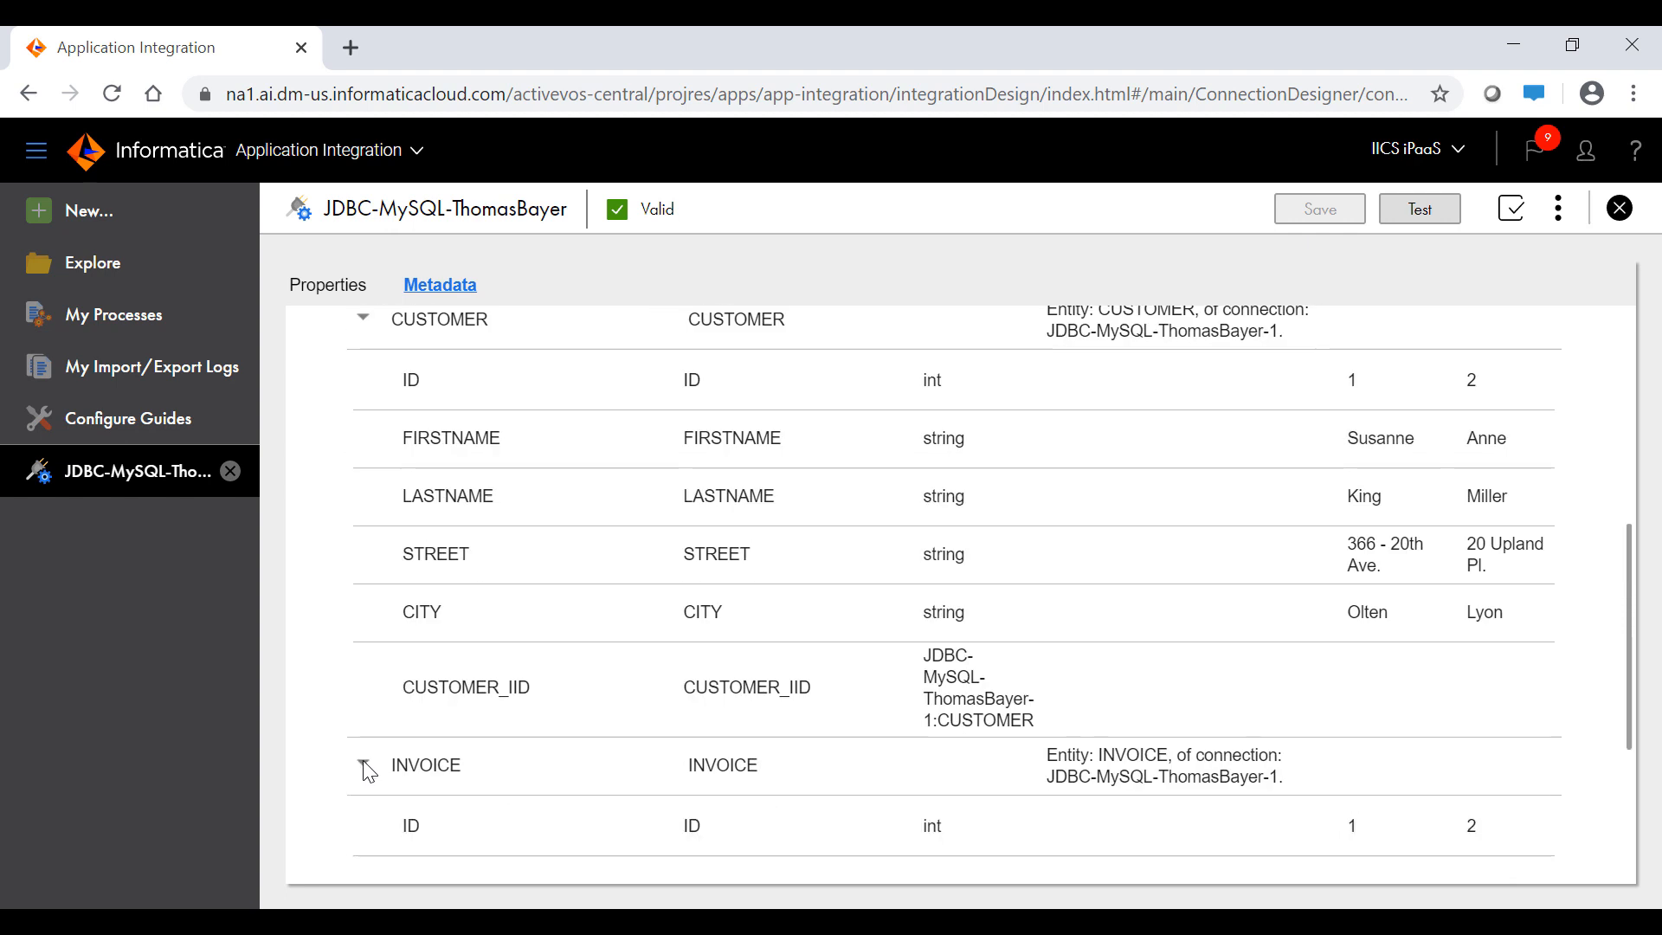
scroll(364, 768, "down", 3)
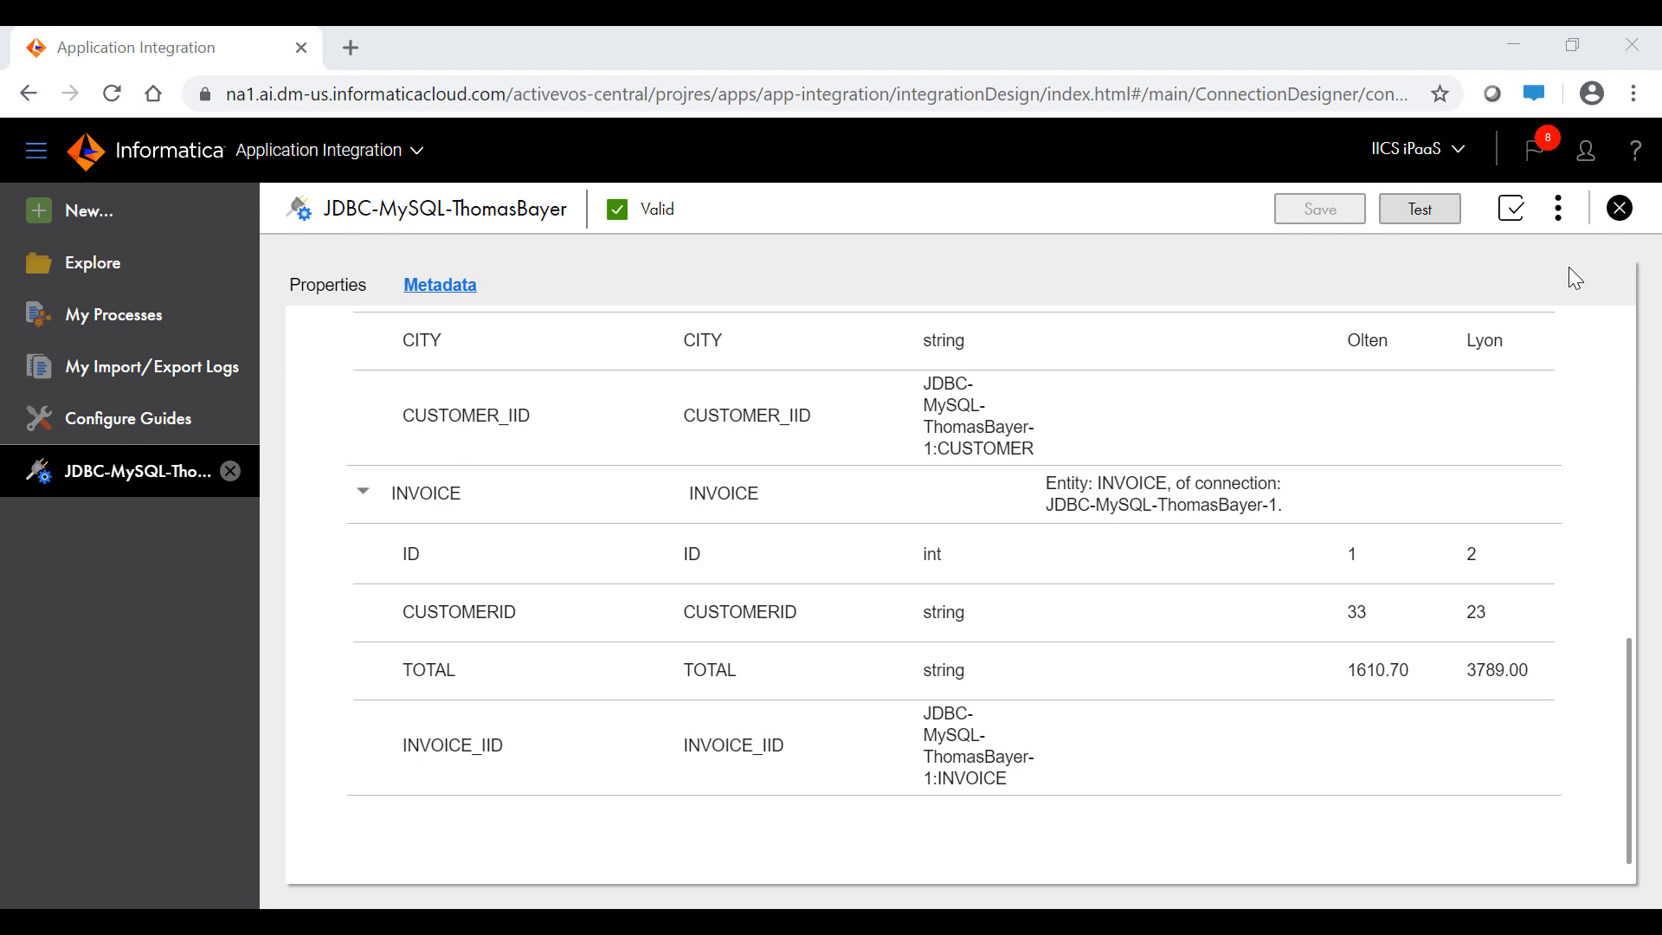
Take the cloud OData Service URL from the connection's properties detail and load it with /CUSTOMER appended in the incognito Chrome window
left_click(1557, 213)
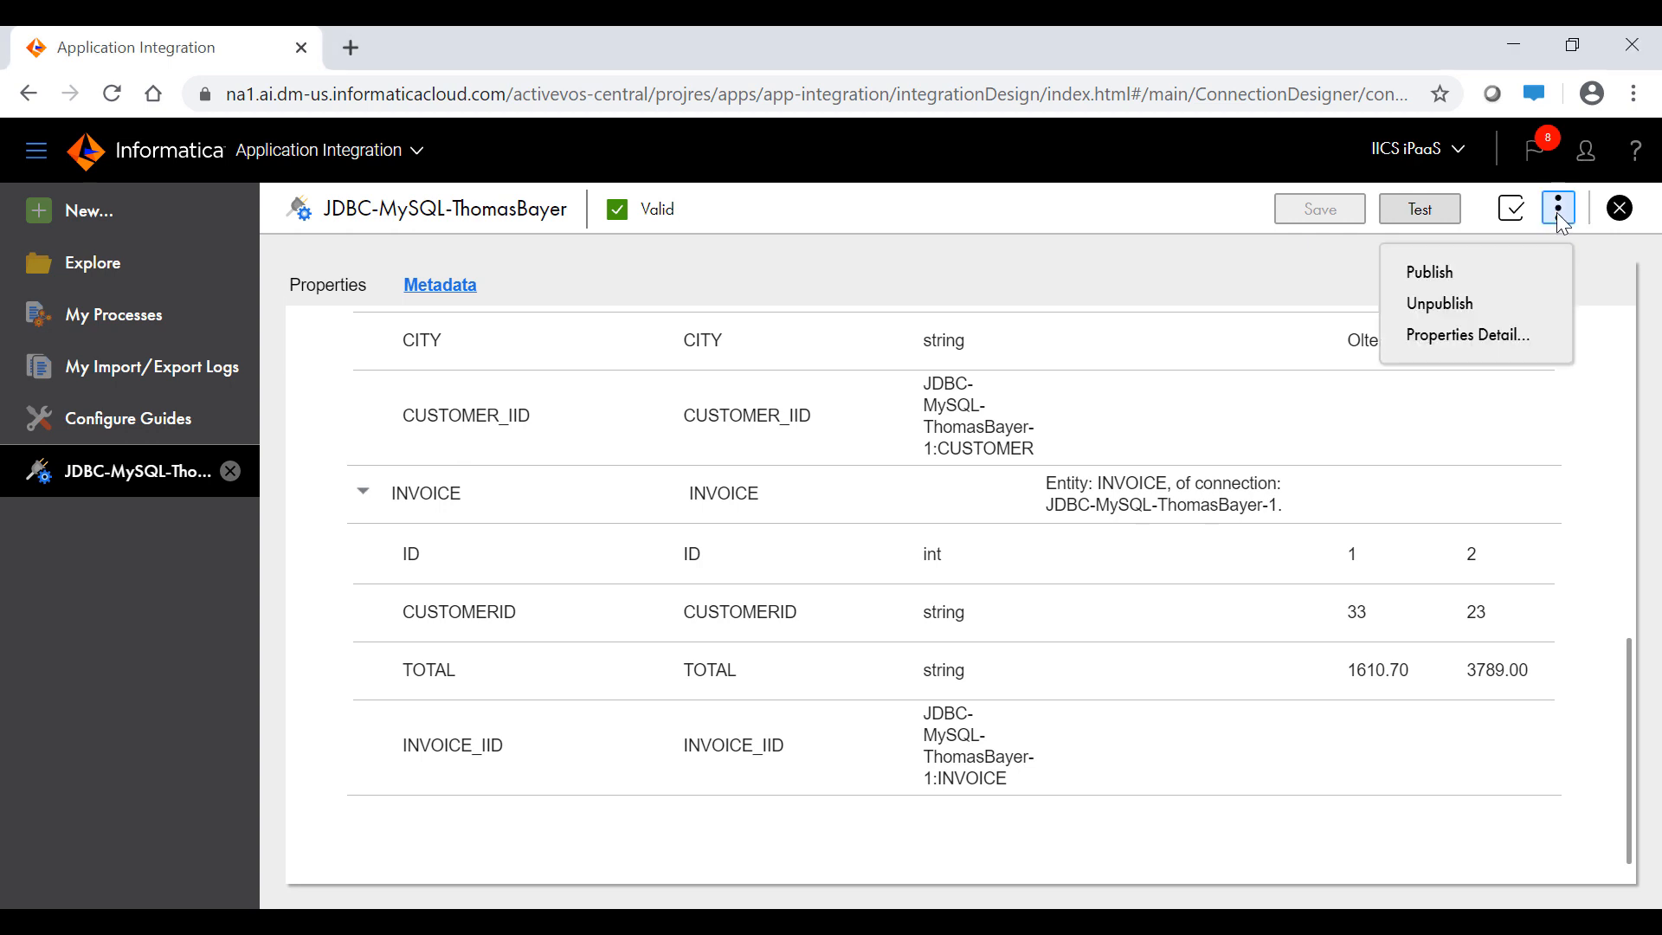
left_click(1546, 337)
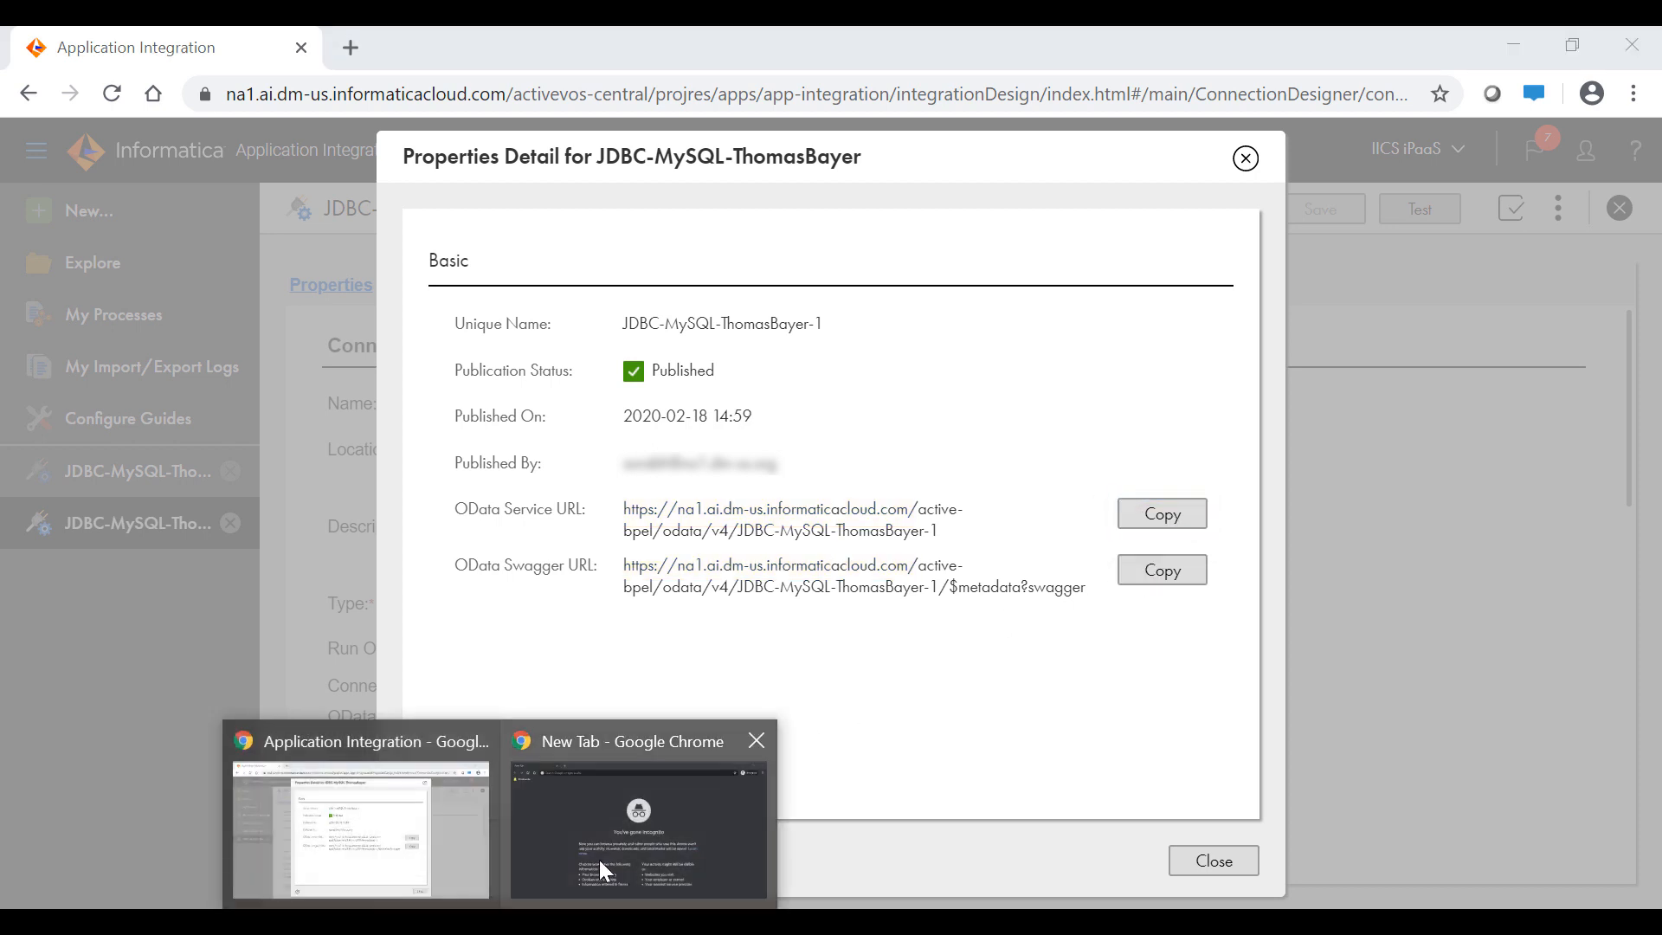
left_click(599, 859)
type("https://na1.ai.dm-us.informaticacloud.com/active-bpel/odata/v4/JDBC-MySQL-ThomasBayer-1")
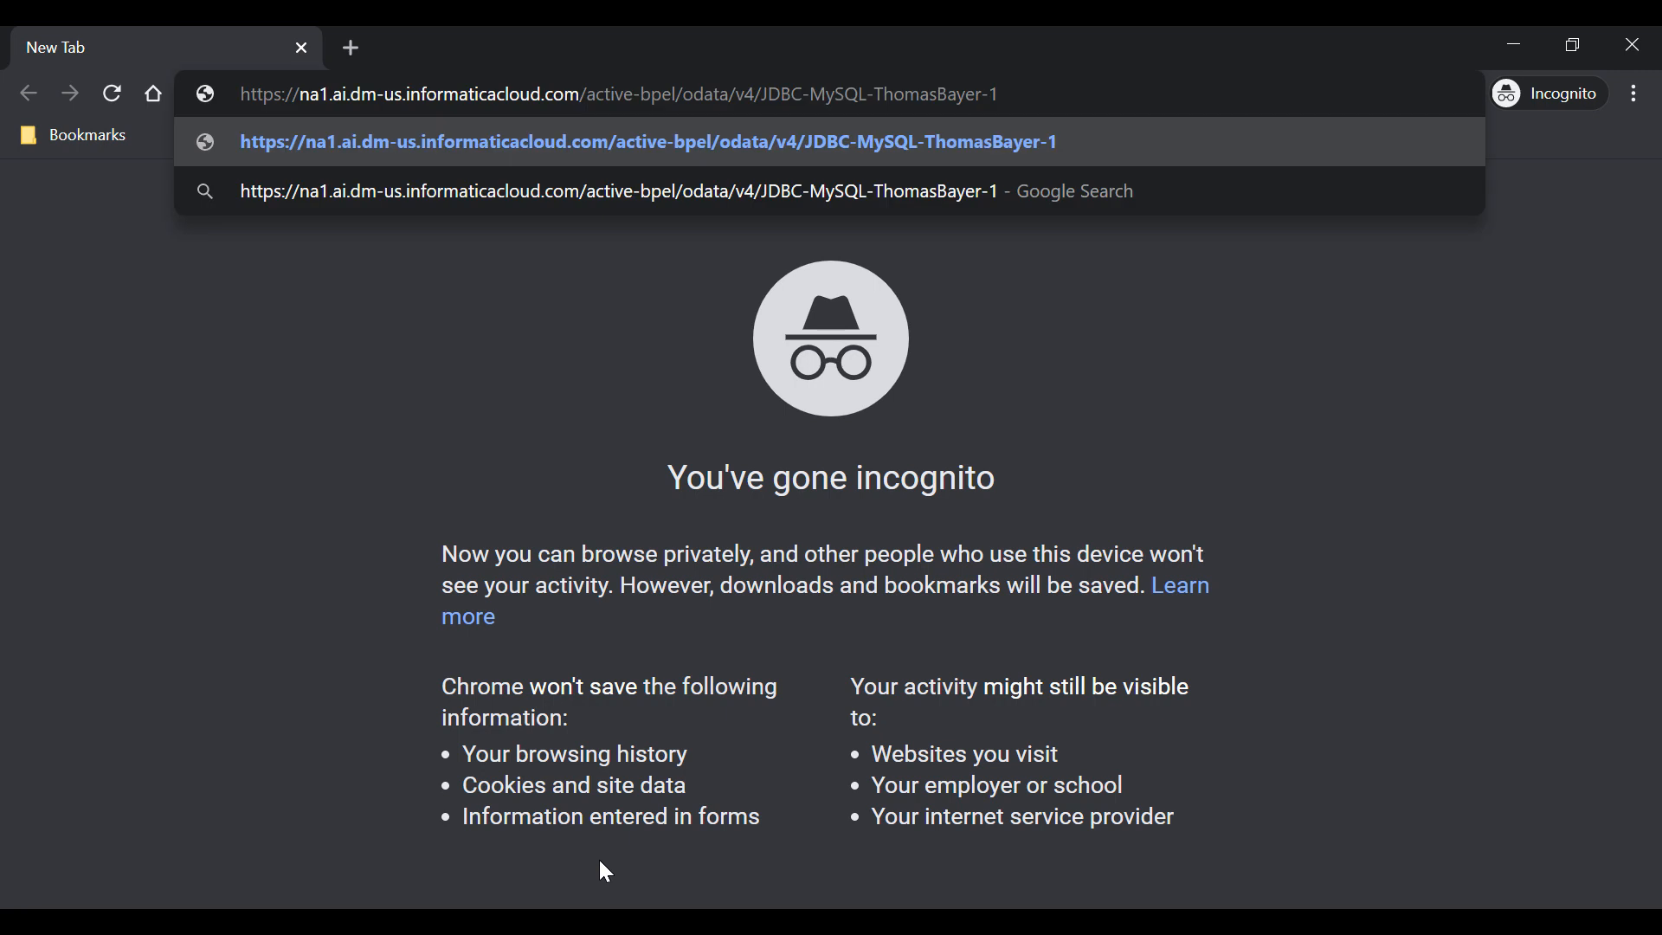
type("/")
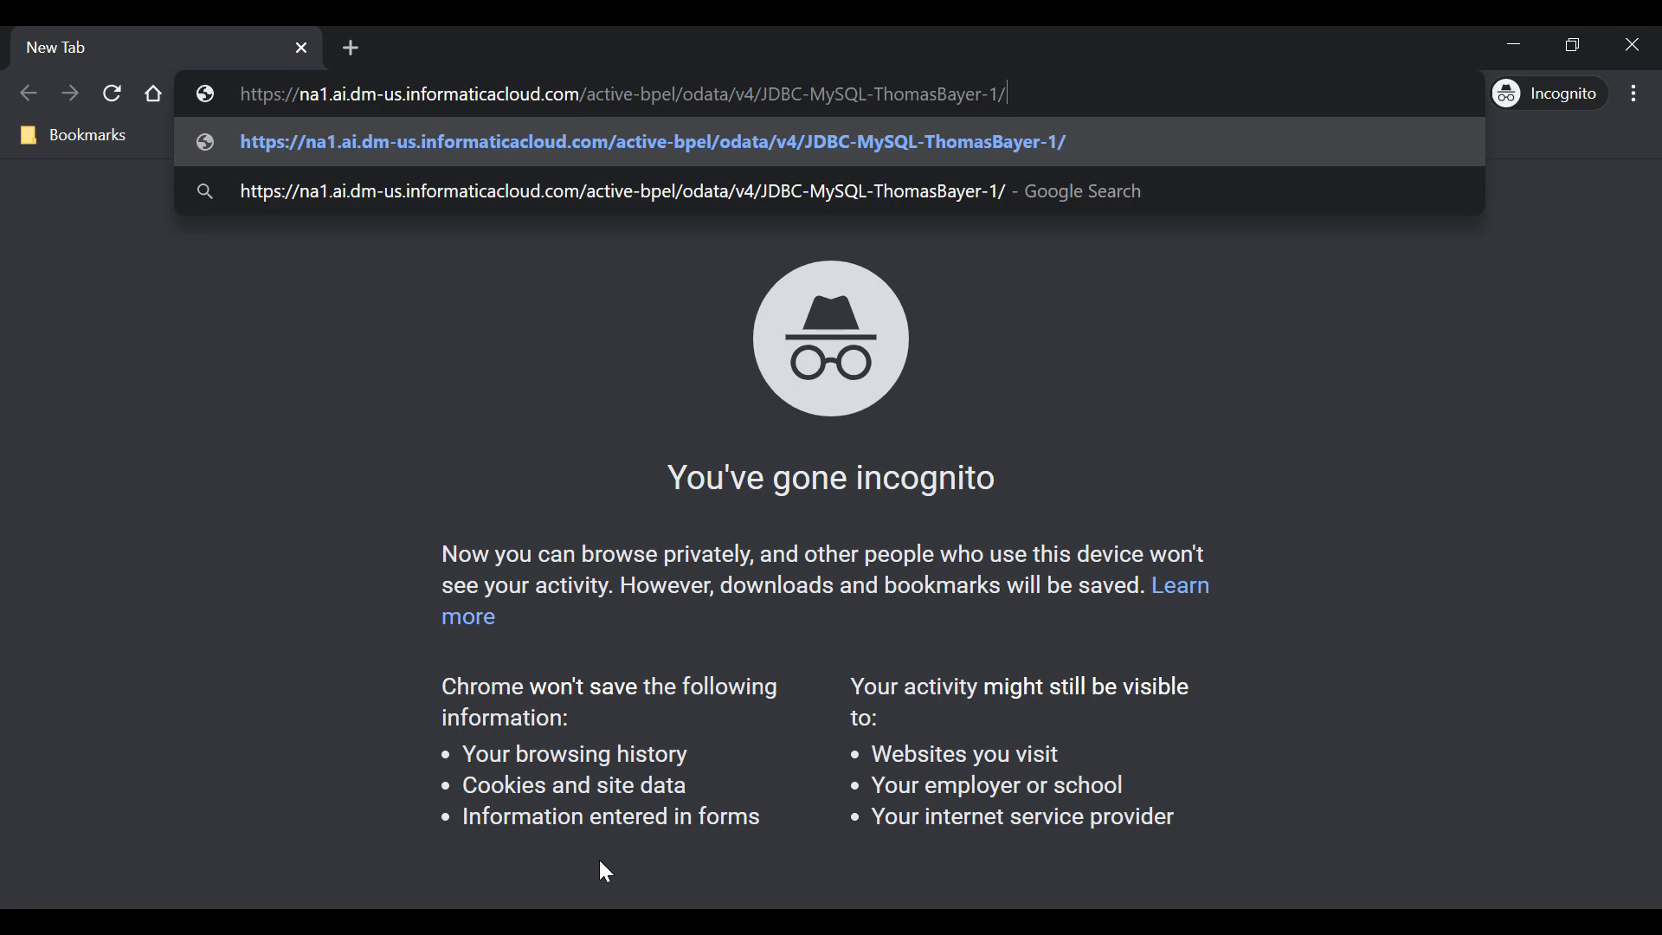
type("CUSTOMER")
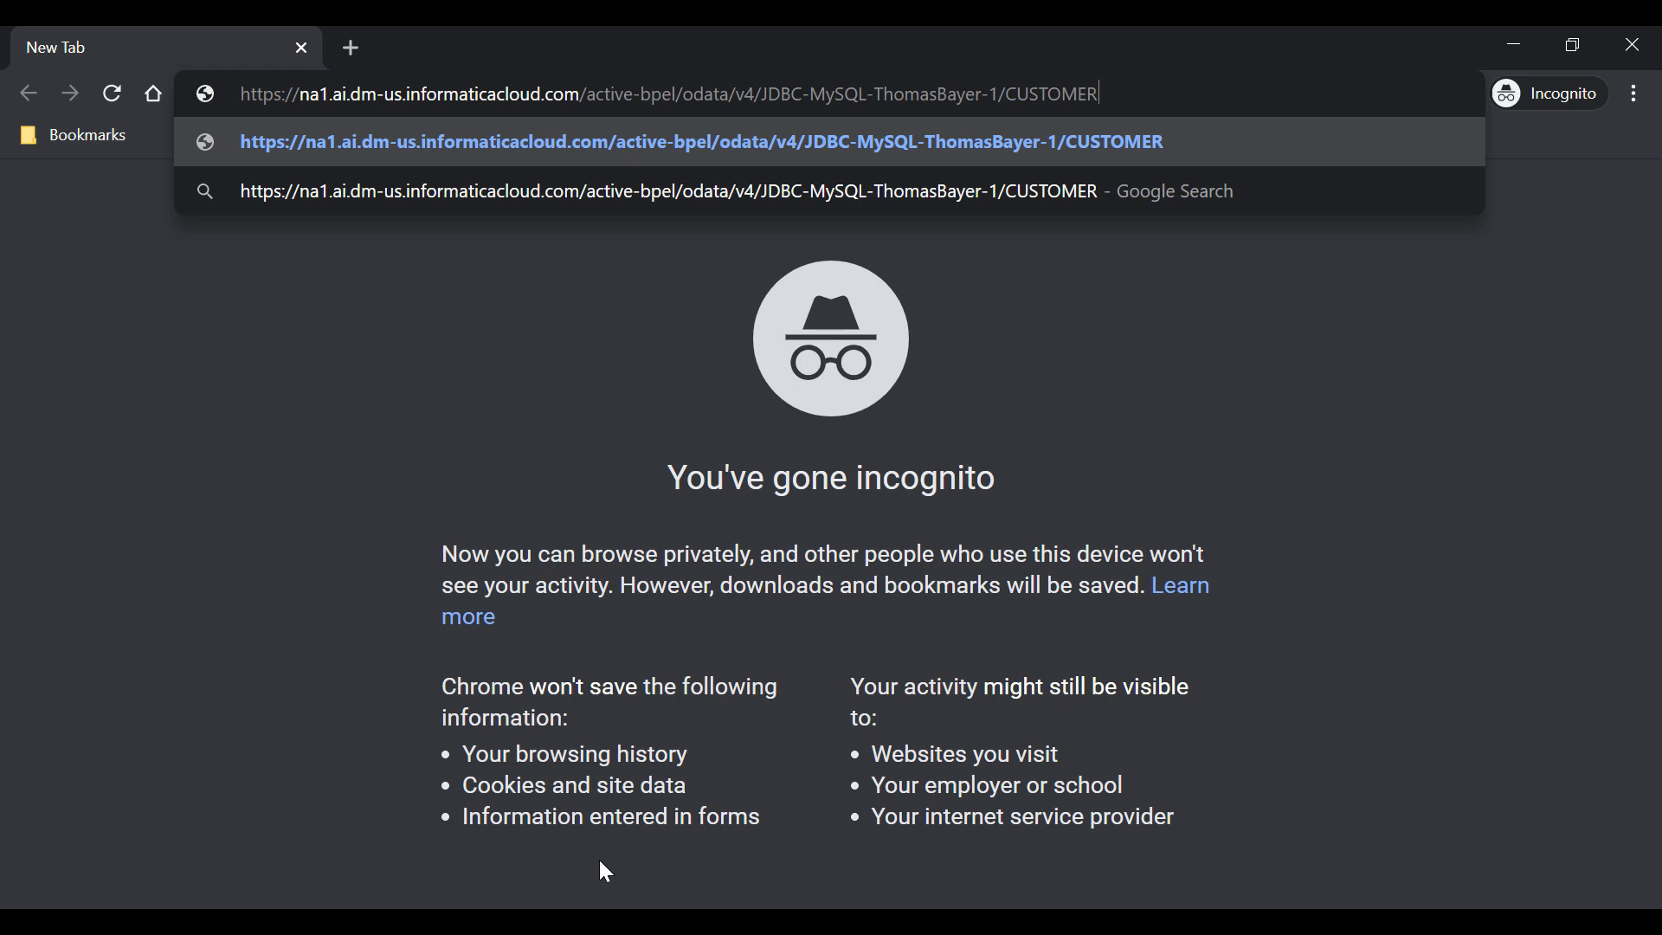
key("Return")
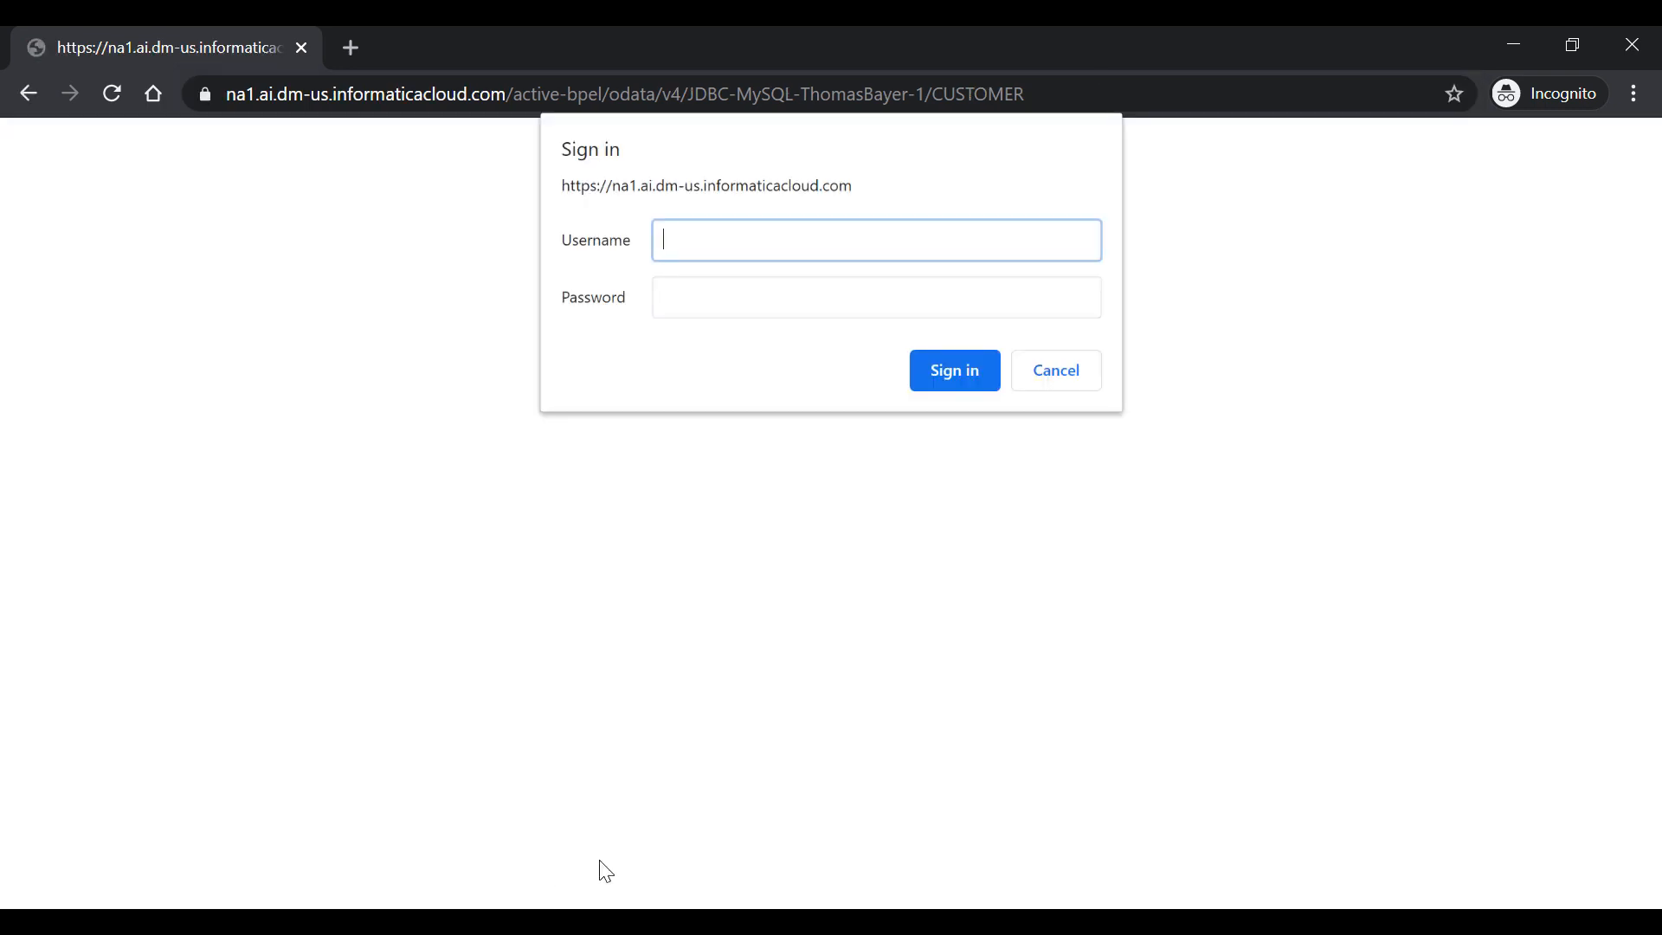
Sign in to the OData endpoint with the allowed user's username and password
type("testuser2")
key("Tab")
type("••••••••••")
key("Return")
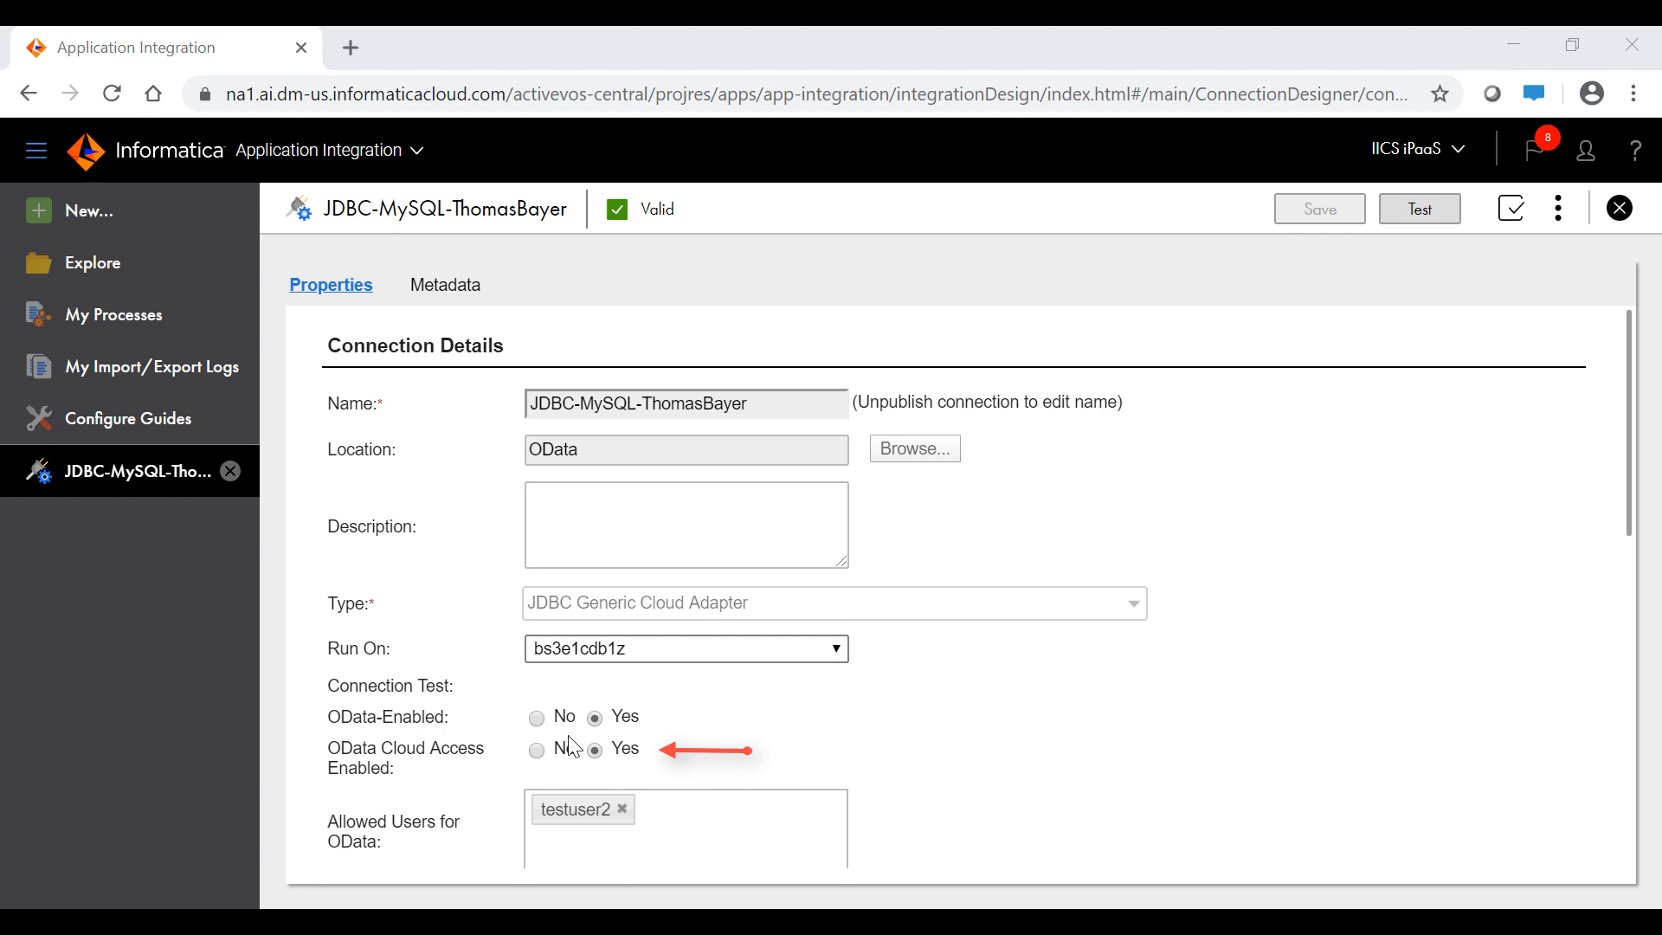
Set OData Cloud Access Enabled to No in the connection's properties, then save and republish the connection
left_click(537, 750)
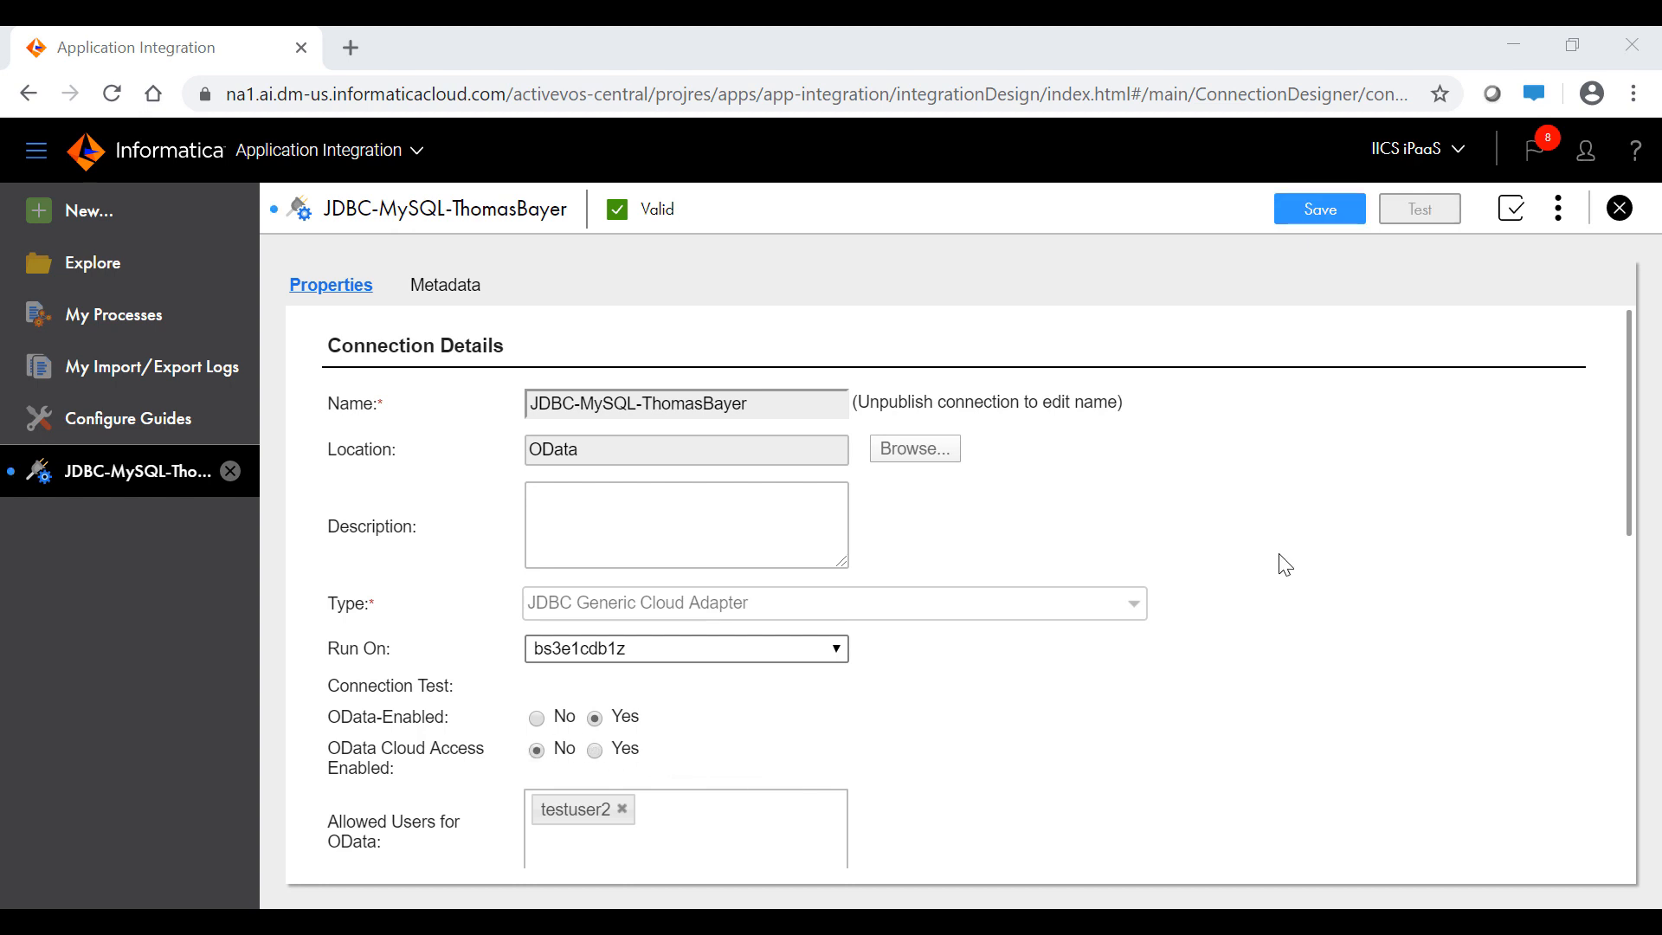
left_click(1323, 208)
left_click(1563, 218)
left_click(1483, 269)
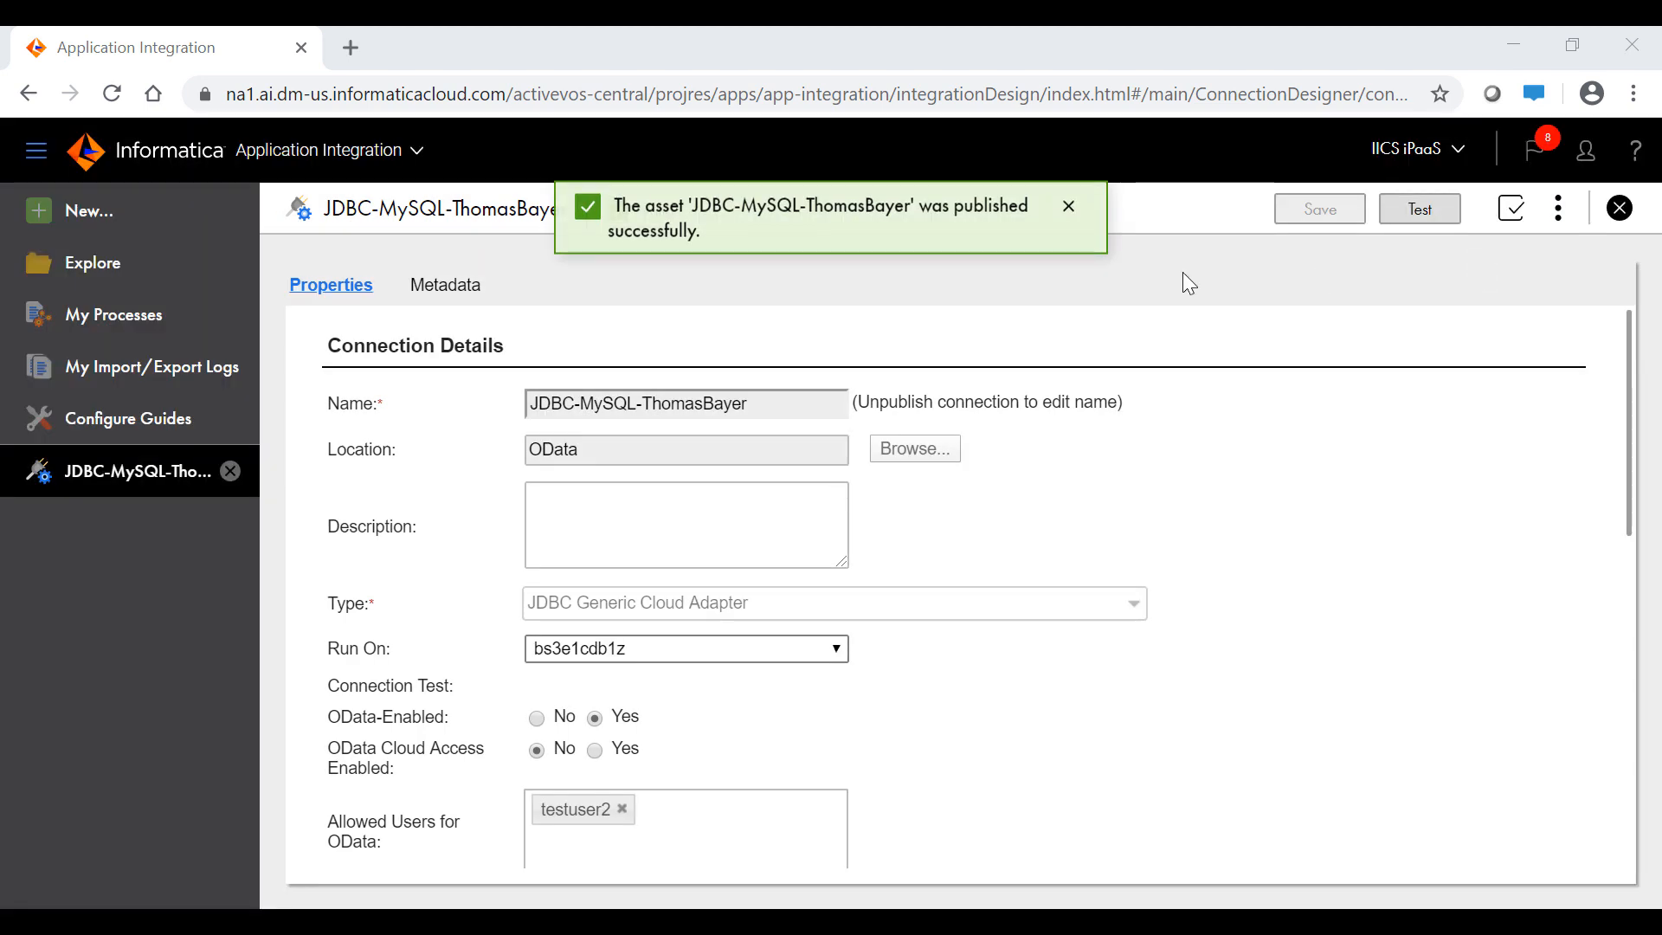
Open the republished connection's properties detail and copy its OData Service URL
left_click(1565, 215)
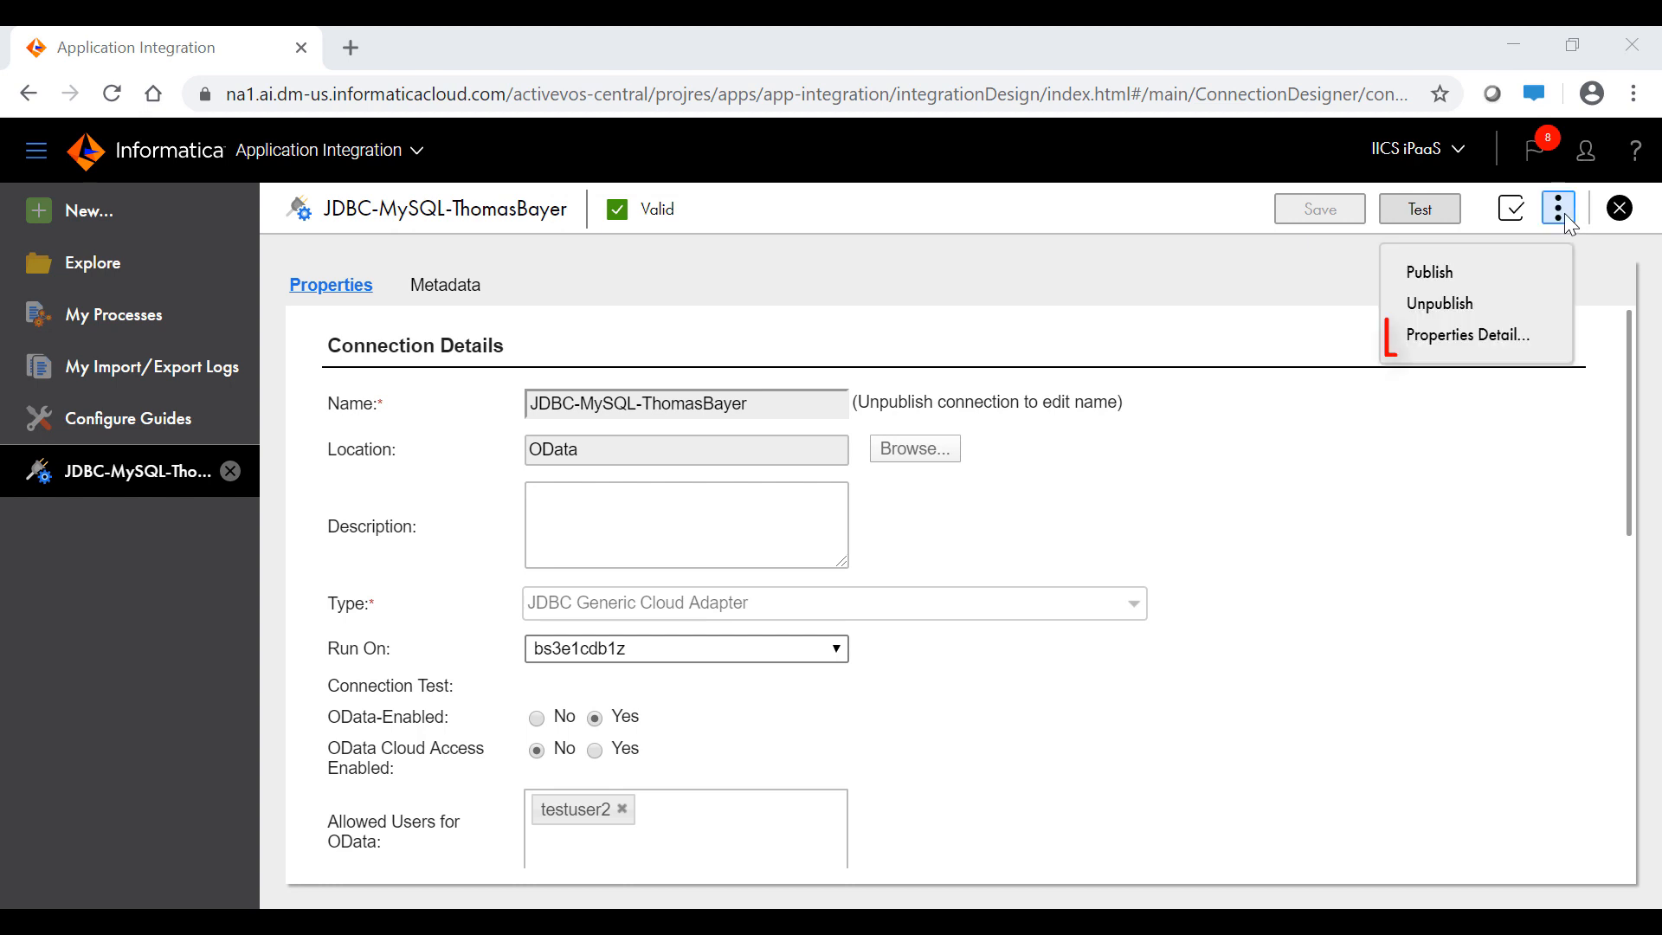
left_click(1507, 338)
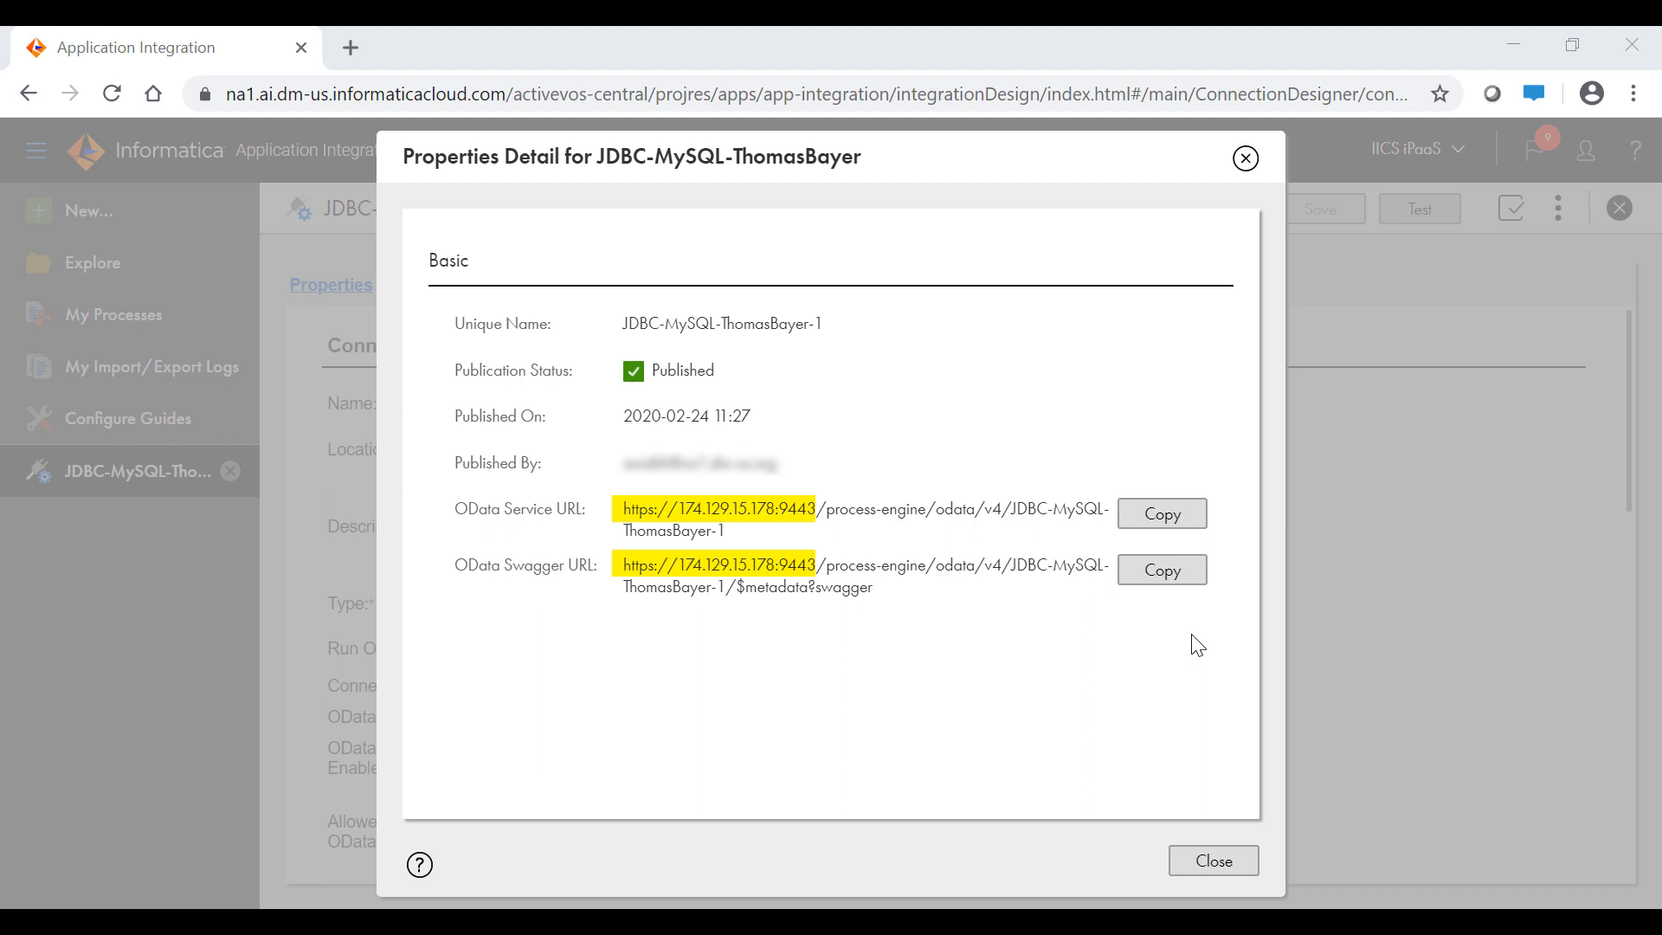
left_click(1194, 521)
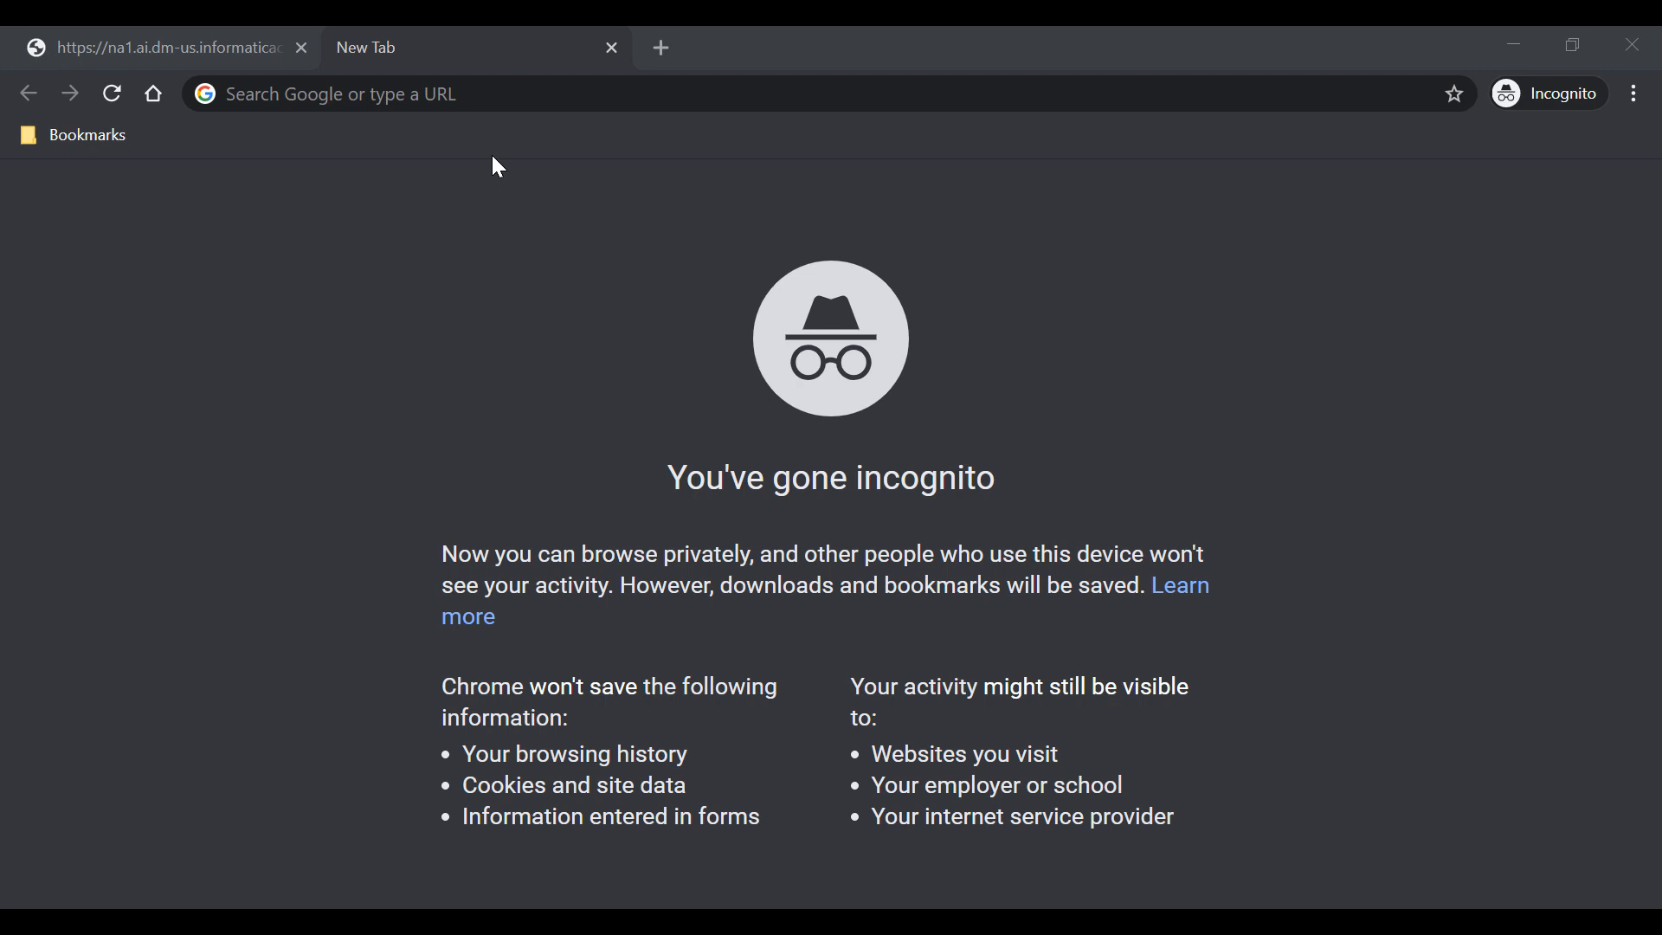
Load the copied Secure Agent OData Service URL with /CUSTOMER appended in the new incognito browser tab
left_click(502, 94)
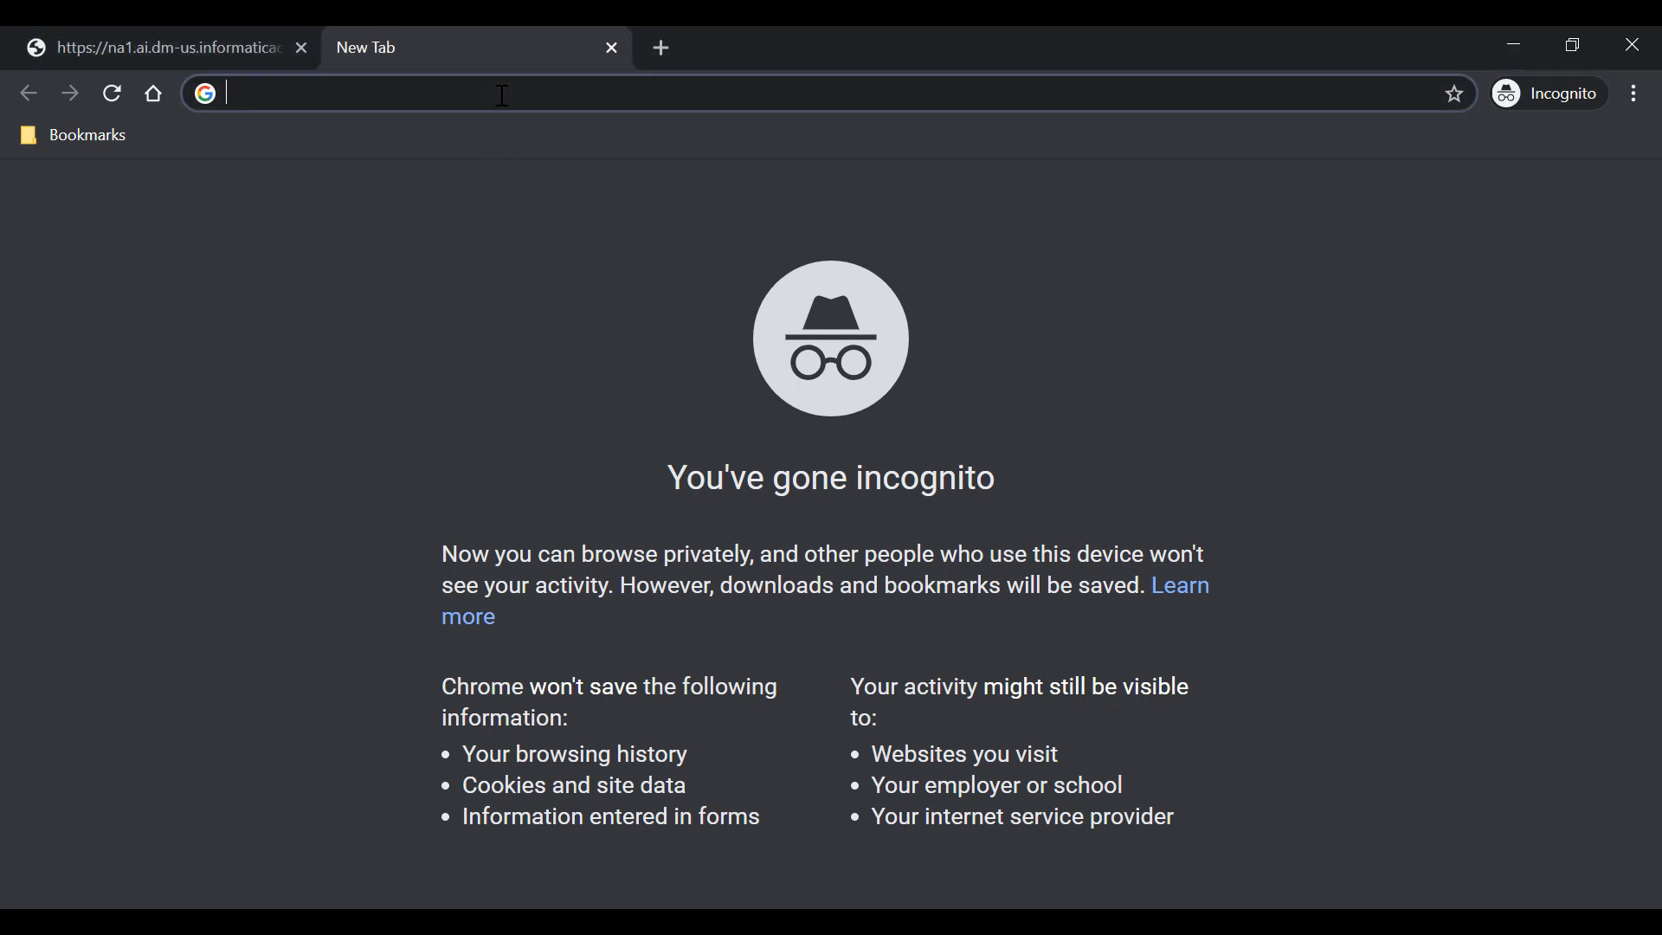
key("ctrl+v")
type("/CUSTO")
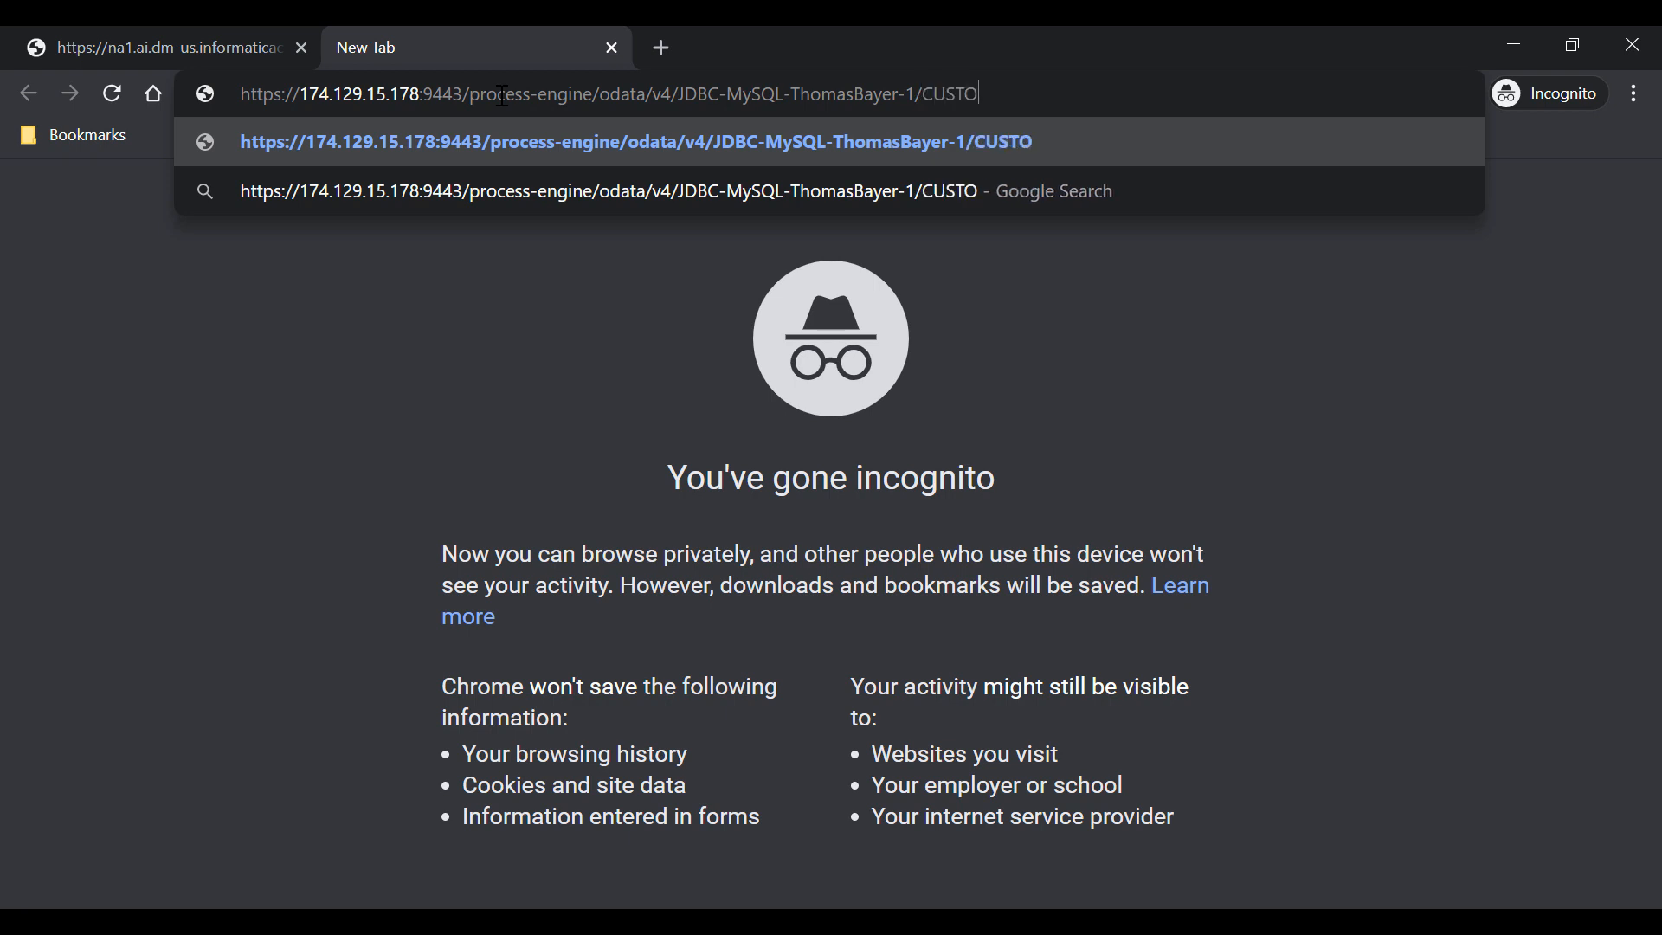
type("MER")
key("Return")
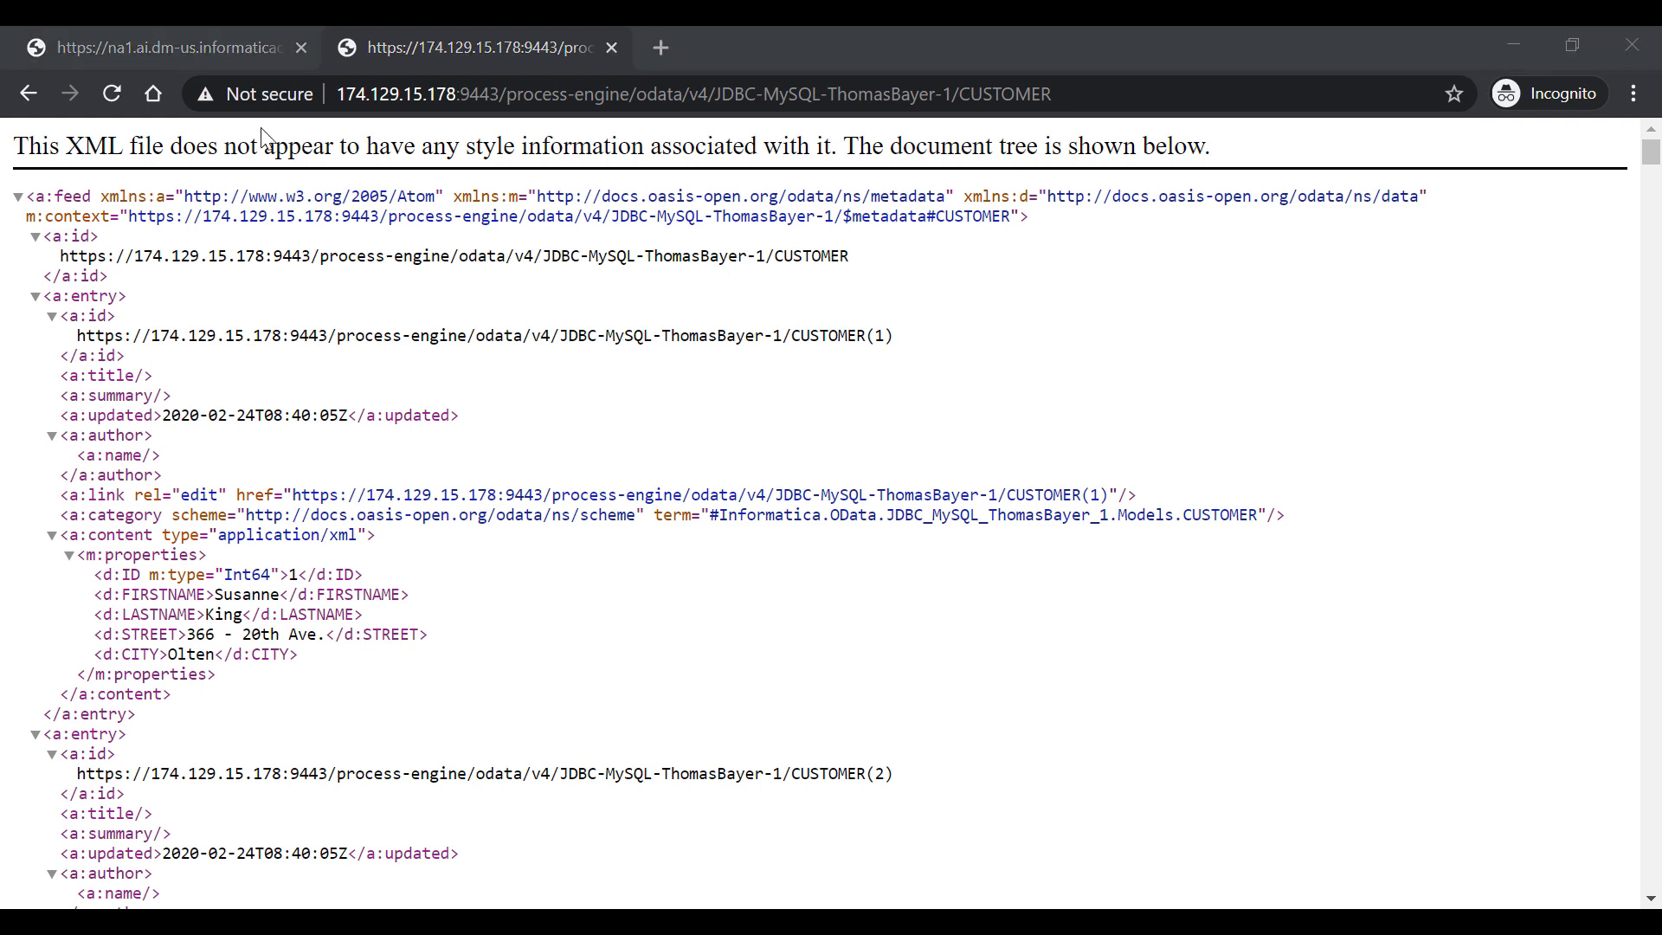
Request the cloud OData URL for CUSTOMER again to check access with cloud access disabled
left_click(212, 50)
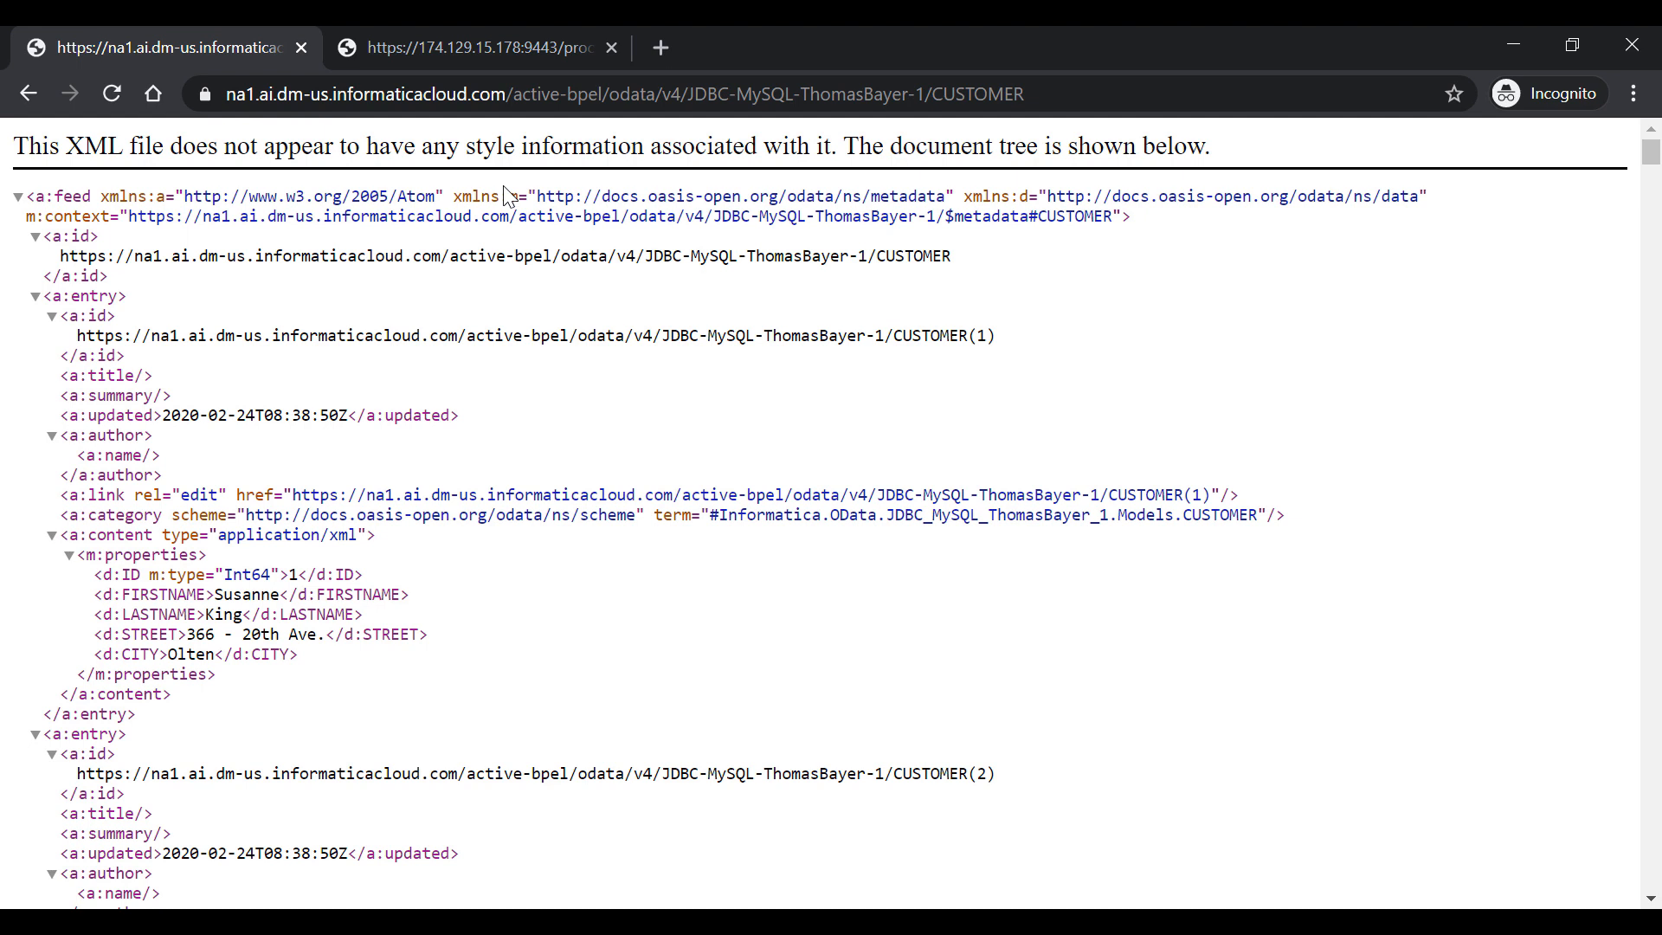
left_click(919, 93)
key("Return")
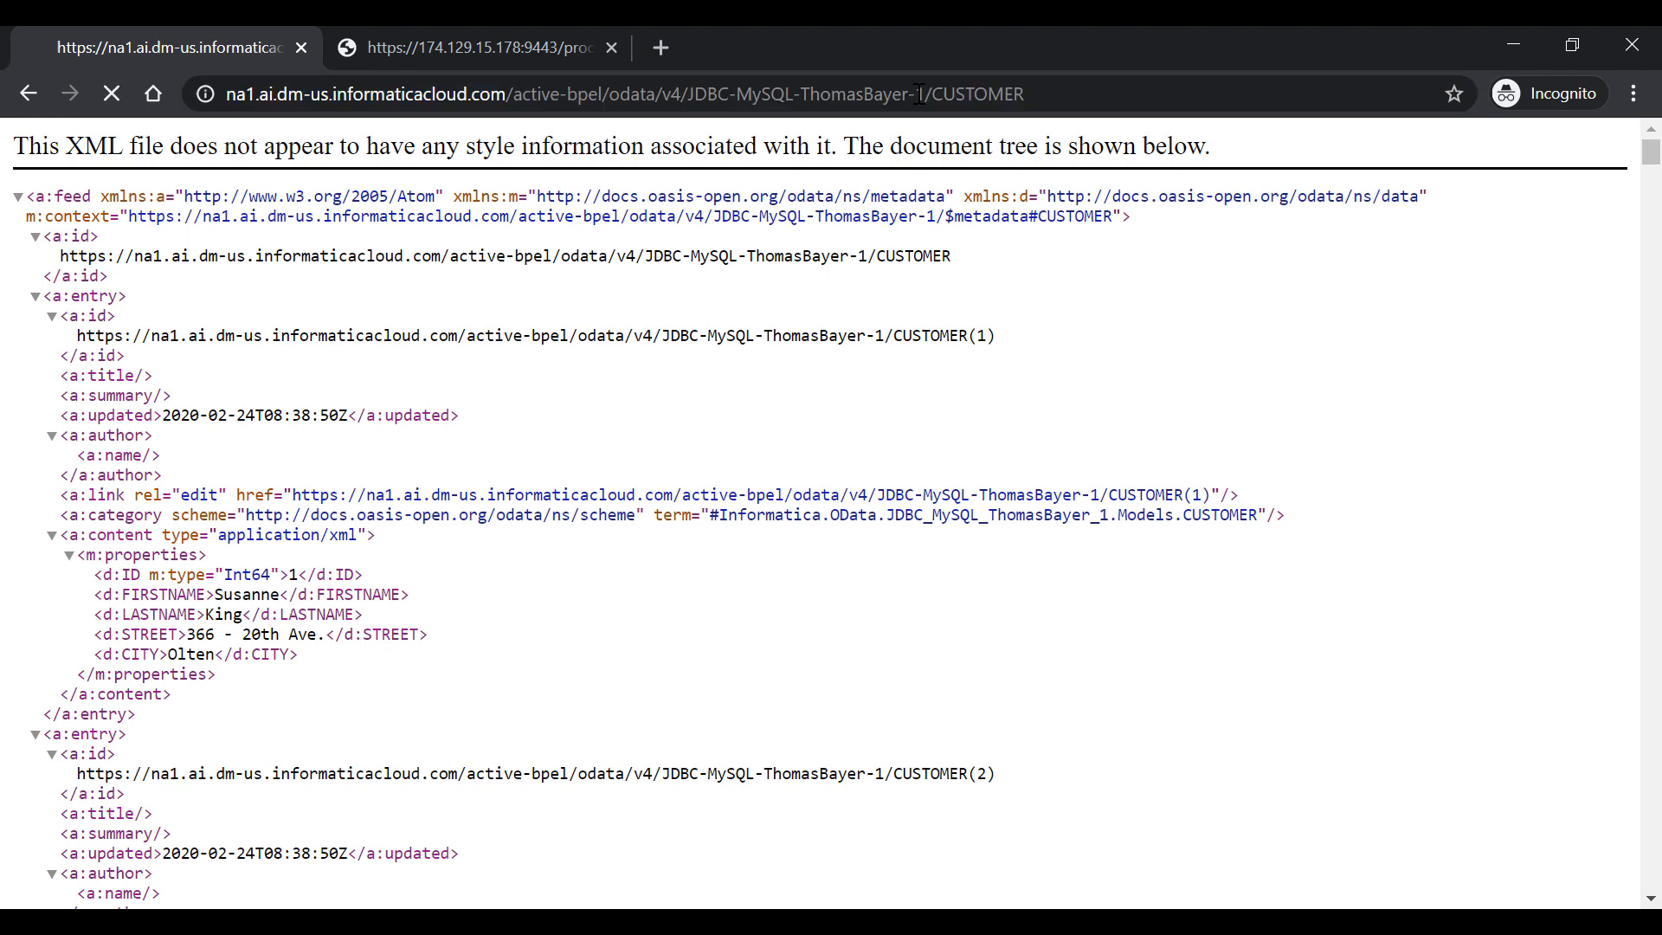